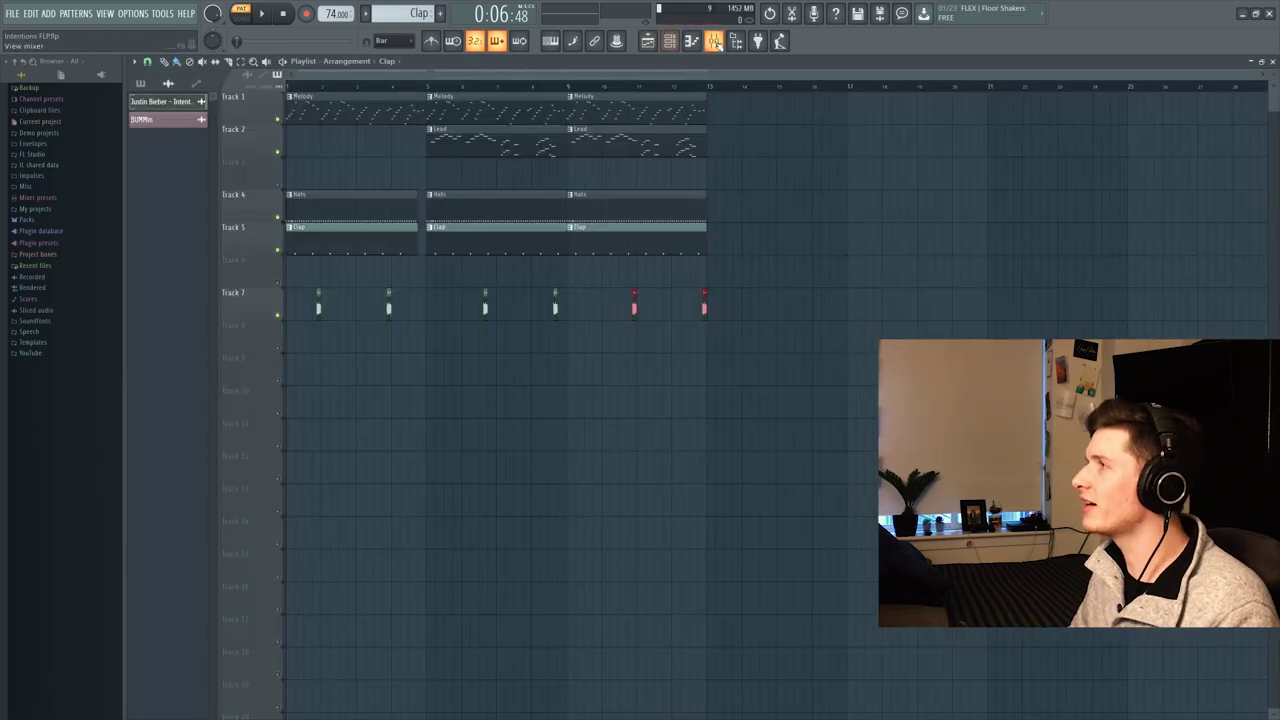
scroll(329, 278, "up", 3)
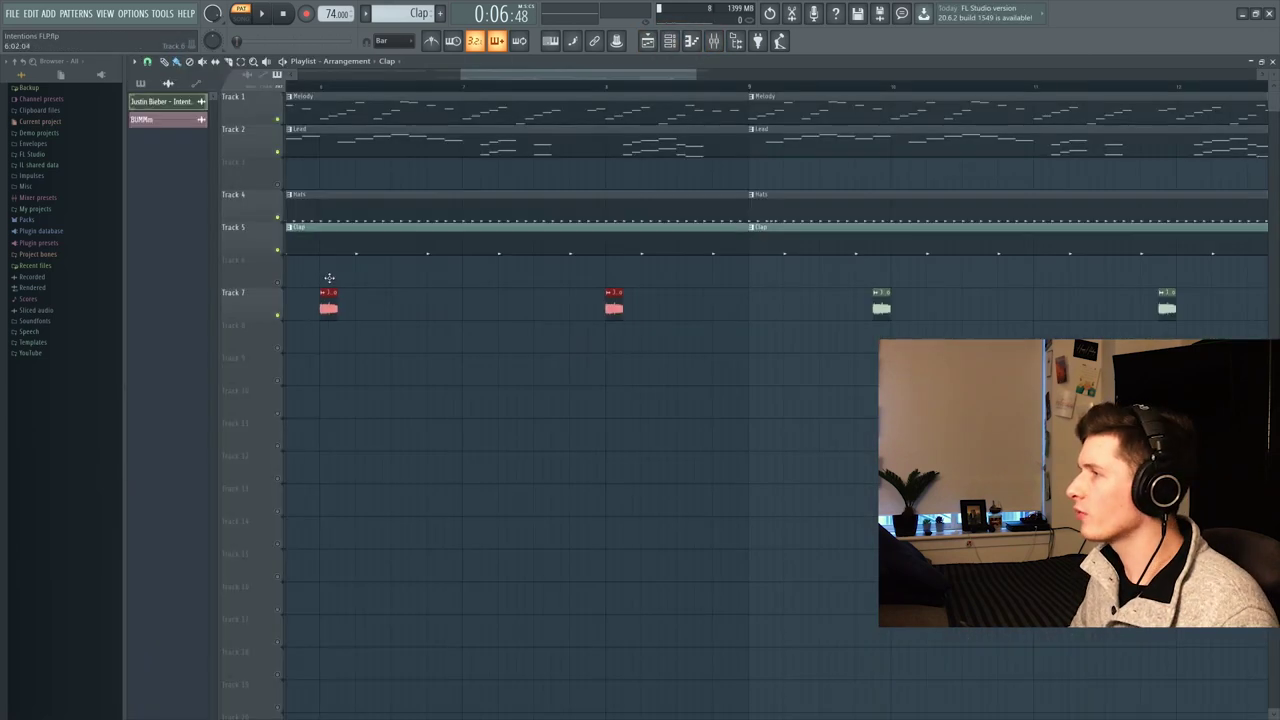
scroll(400, 300, "down", 5)
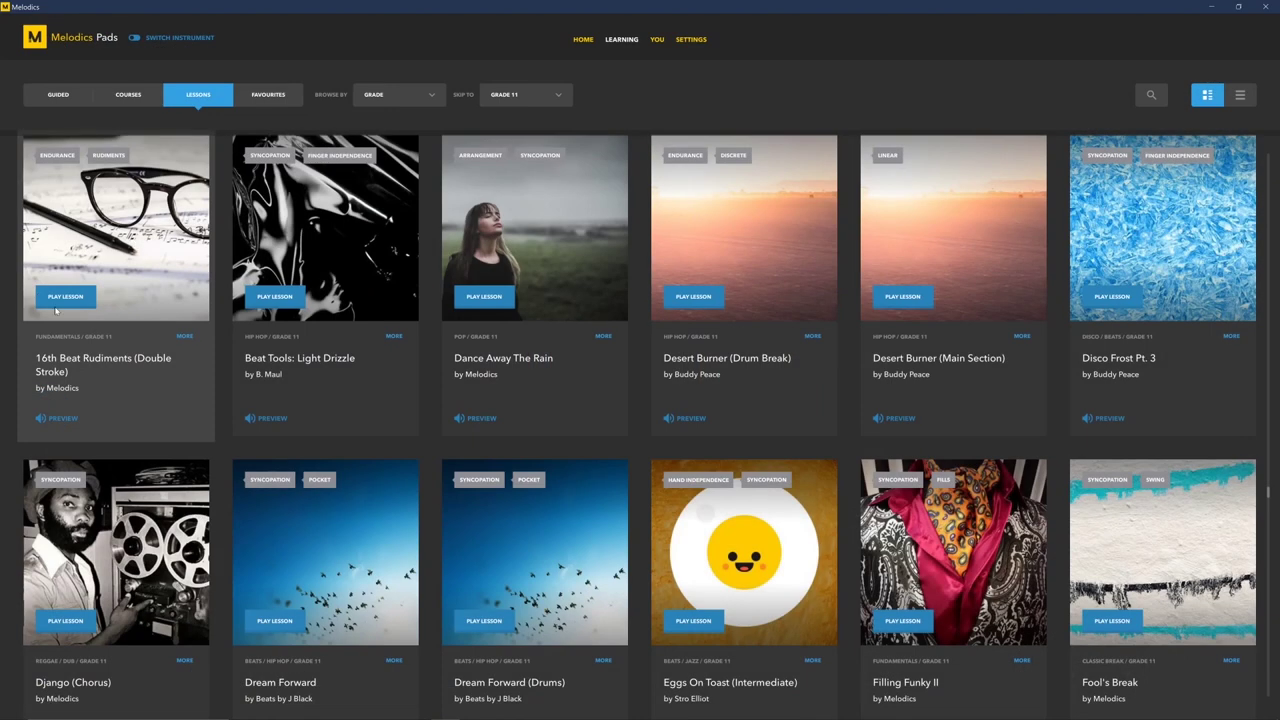
Browse the pad lessons in Melodics, going through the Grade 11 section and listing the lessons by genre
scroll(316, 288, "down", 4)
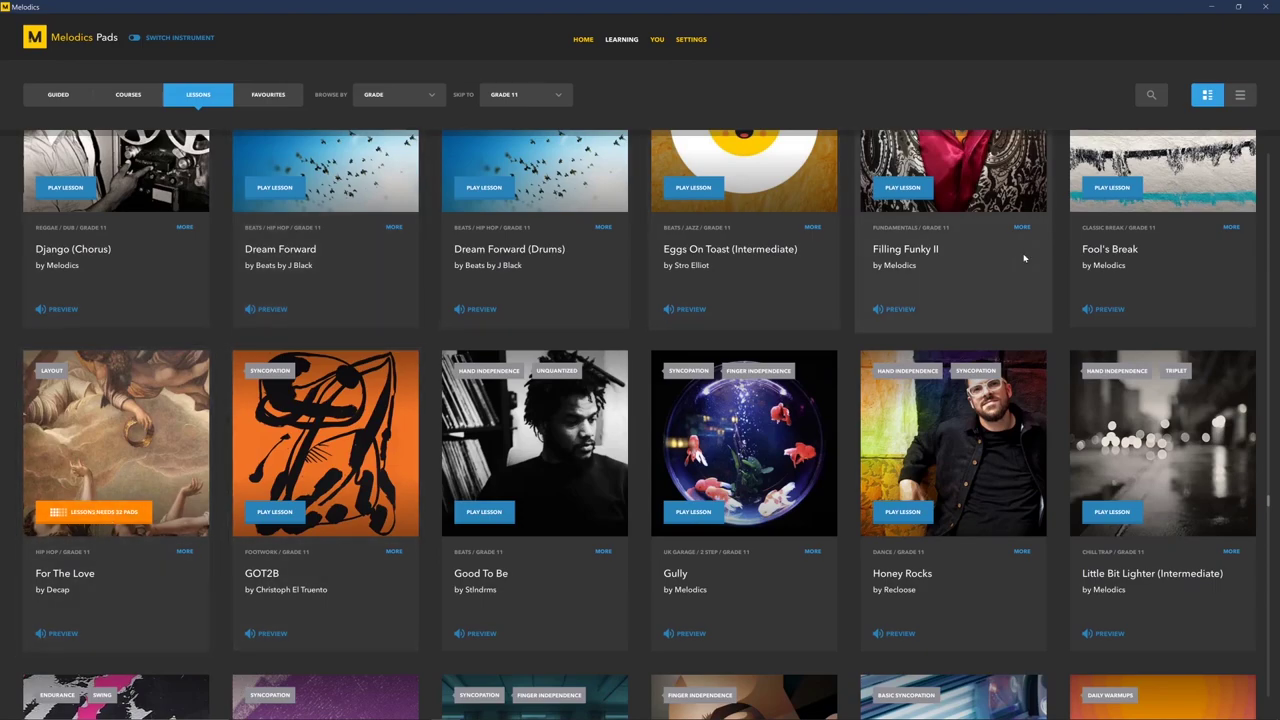
scroll(1024, 259, "down", 5)
scroll(924, 292, "down", 10)
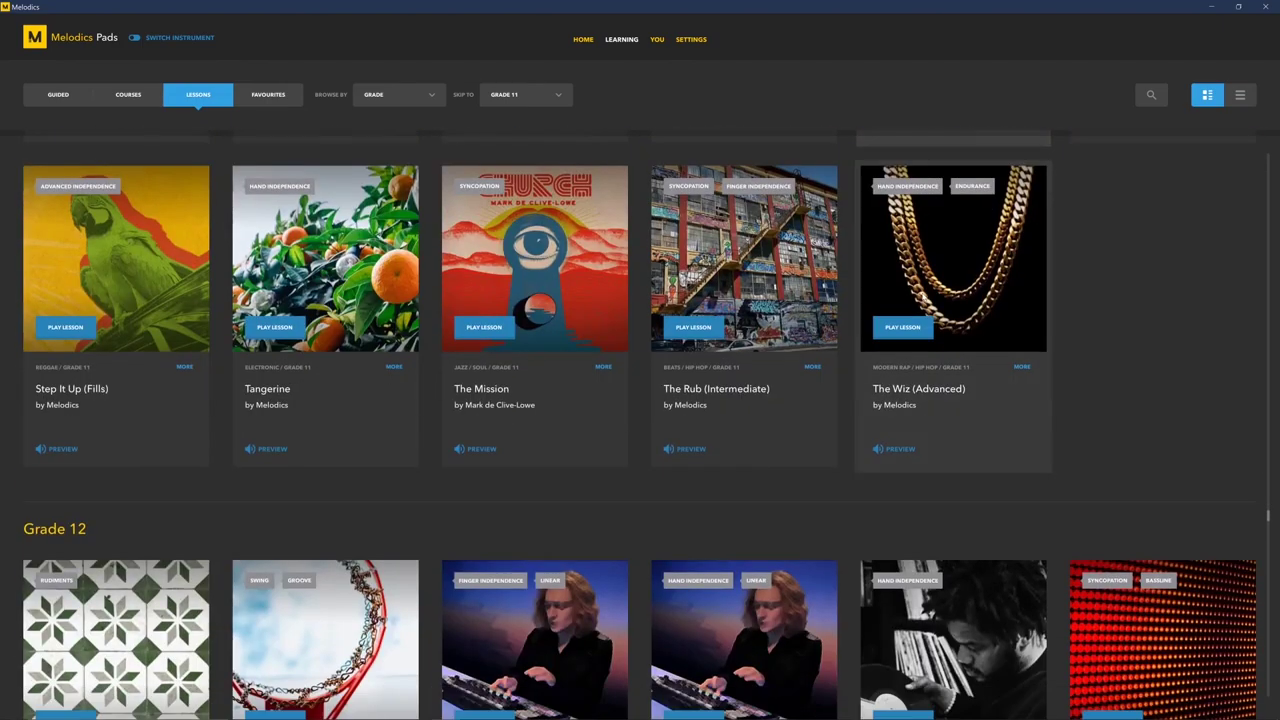
left_click(397, 94)
left_click(390, 165)
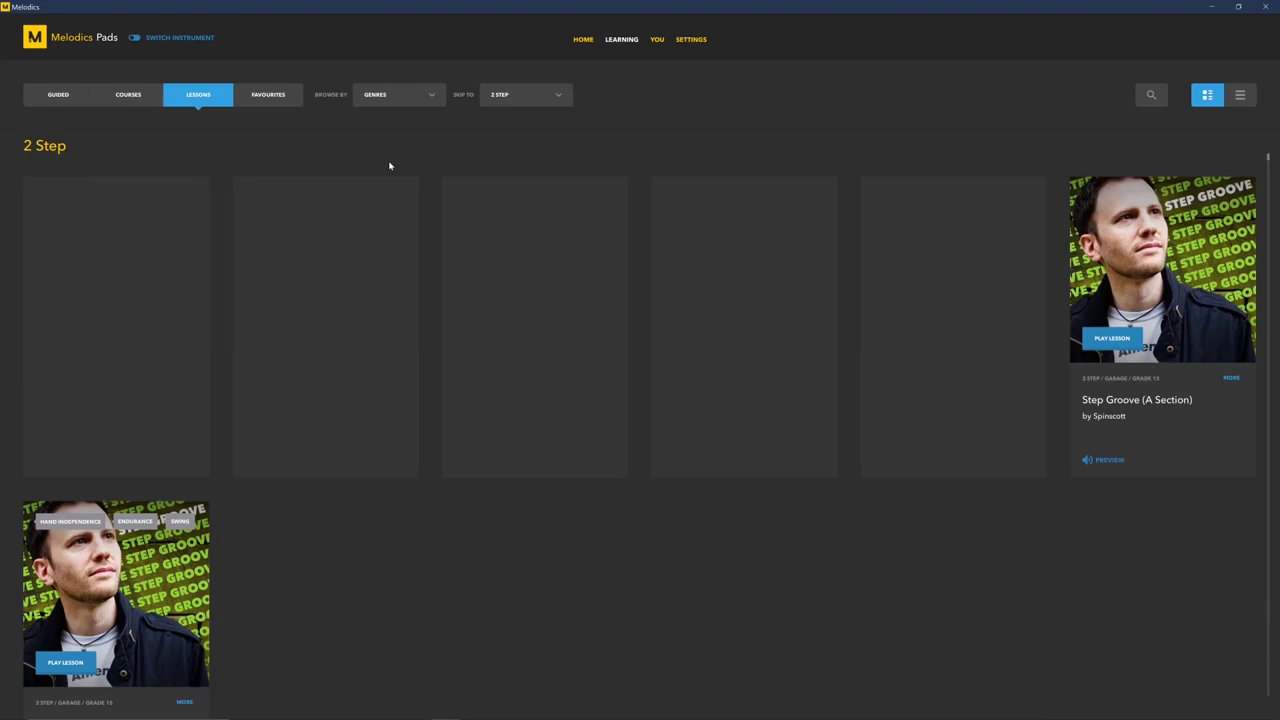
scroll(280, 221, "down", 3)
scroll(328, 240, "down", 8)
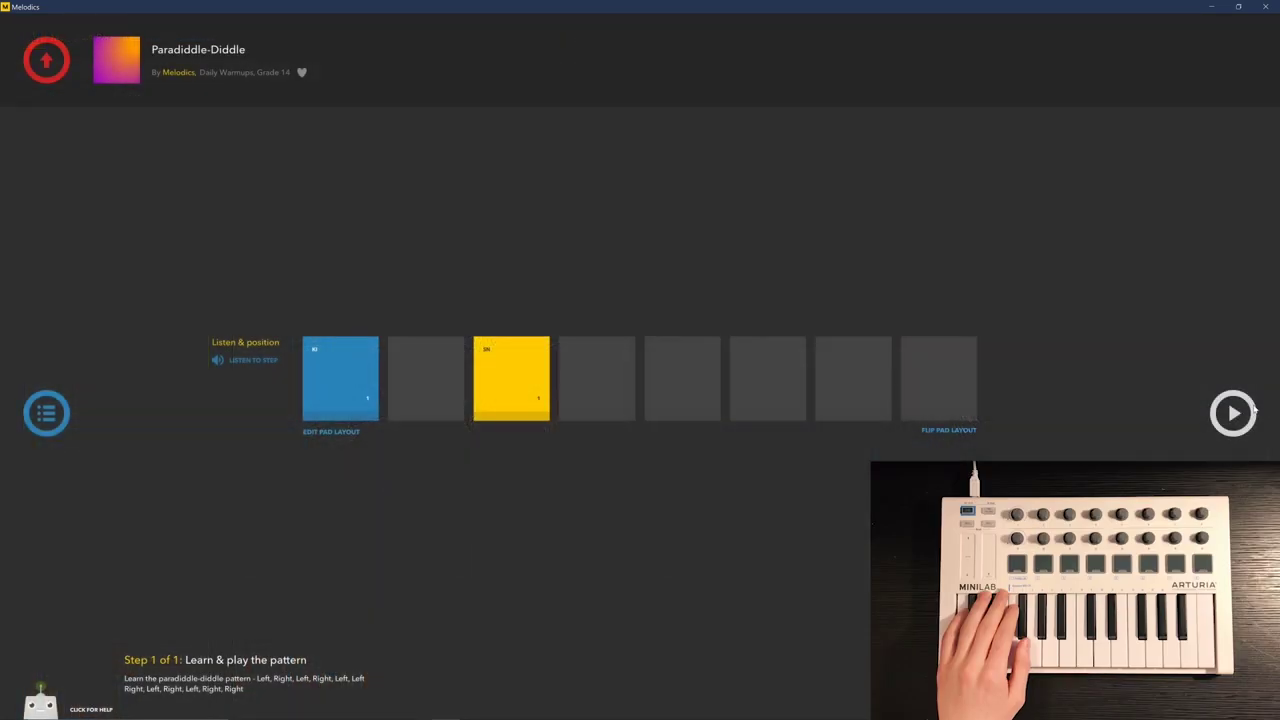
Start the Paradiddle-Diddle lesson and play its pattern in performance mode
left_click(1228, 411)
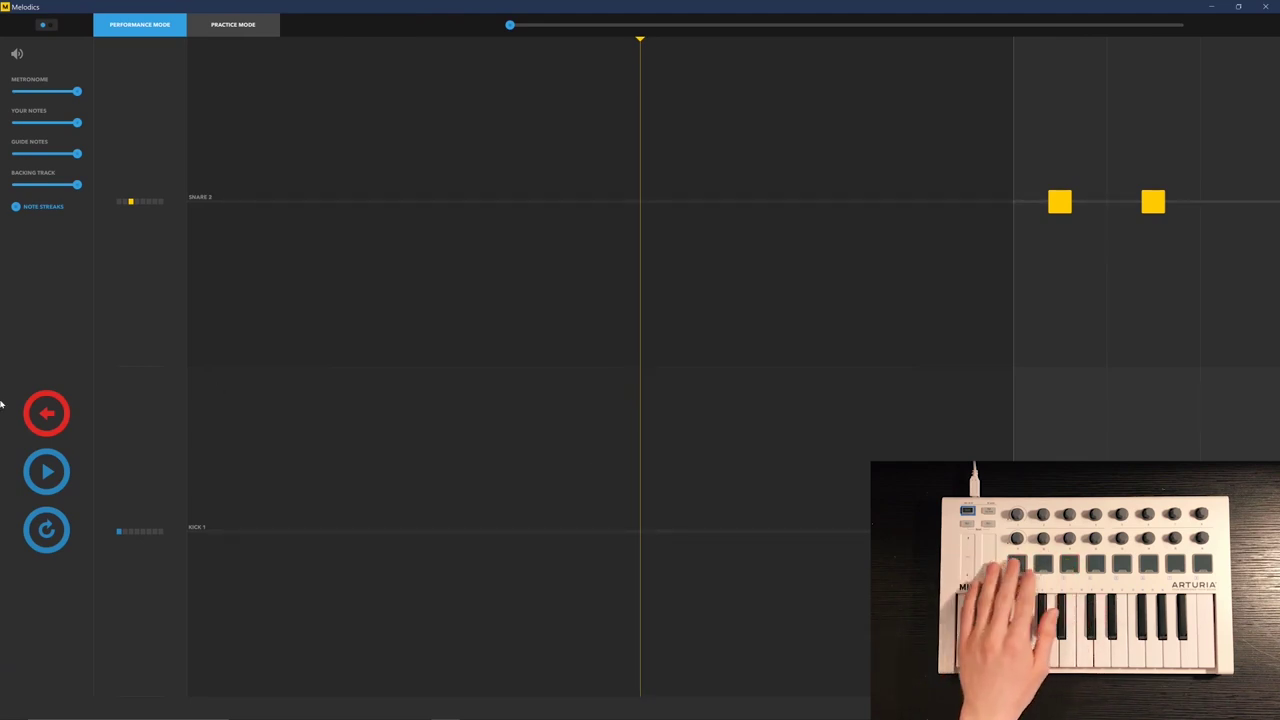
left_click(46, 471)
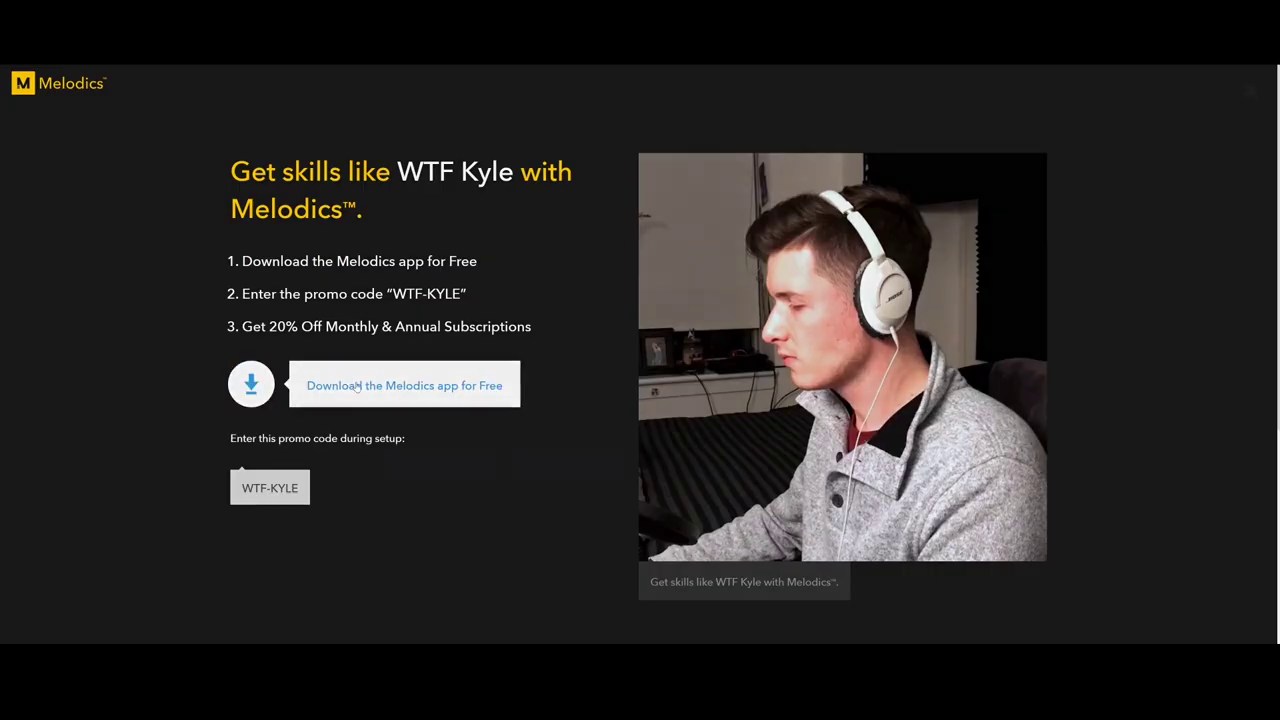
Start the Melodics app download from the promotional web page
left_click(357, 386)
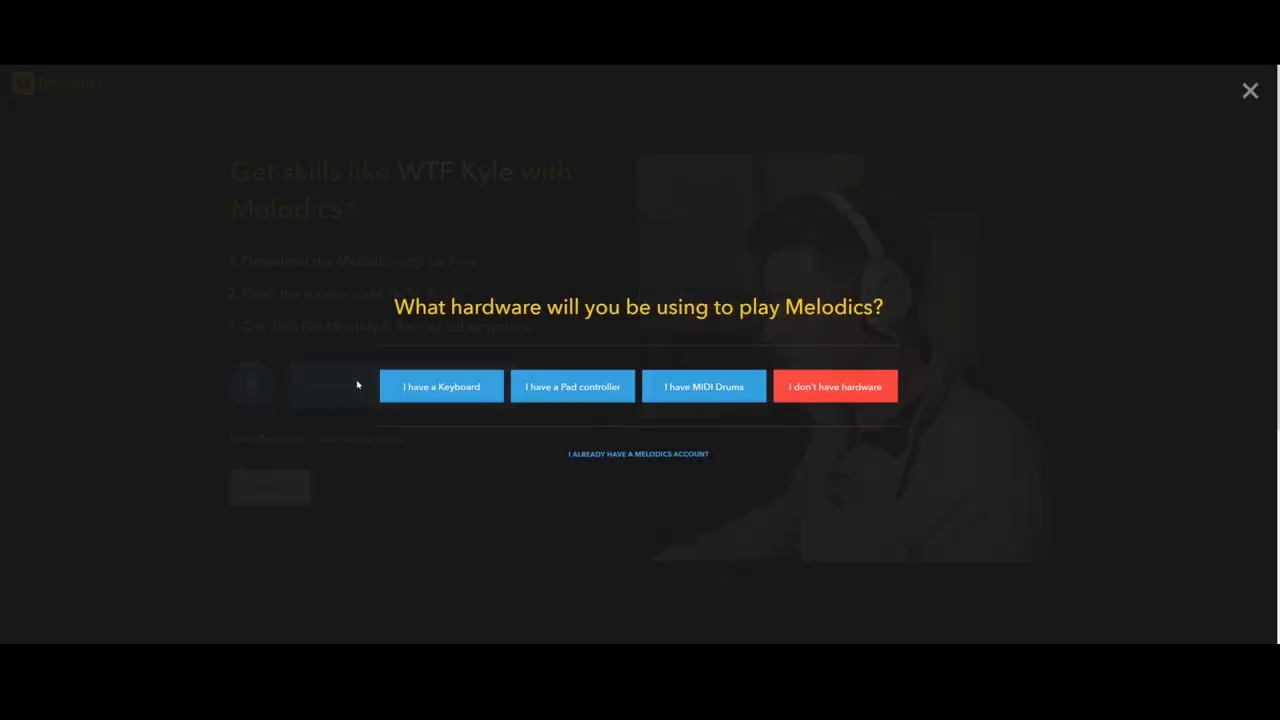
left_click_drag(307, 489, 278, 489)
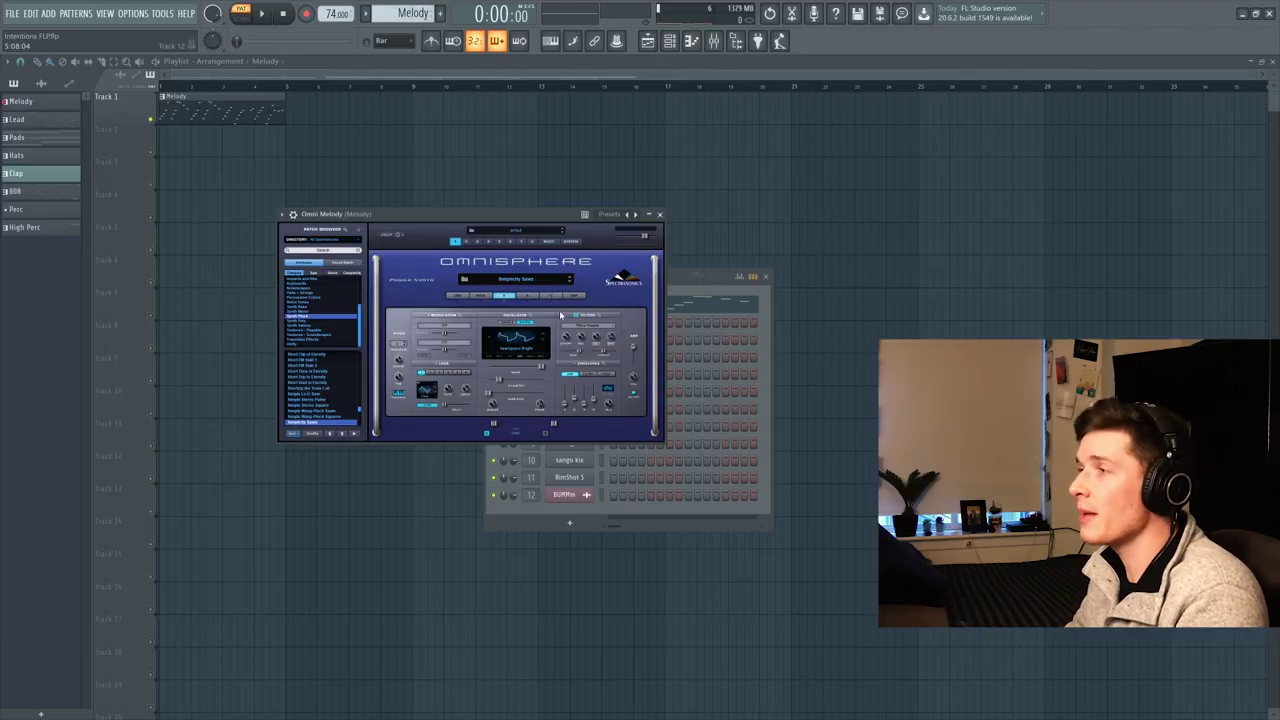
Close the Omni Melody synth and listen to the Melody pattern's notes in the piano roll
left_click(655, 215)
key("F7")
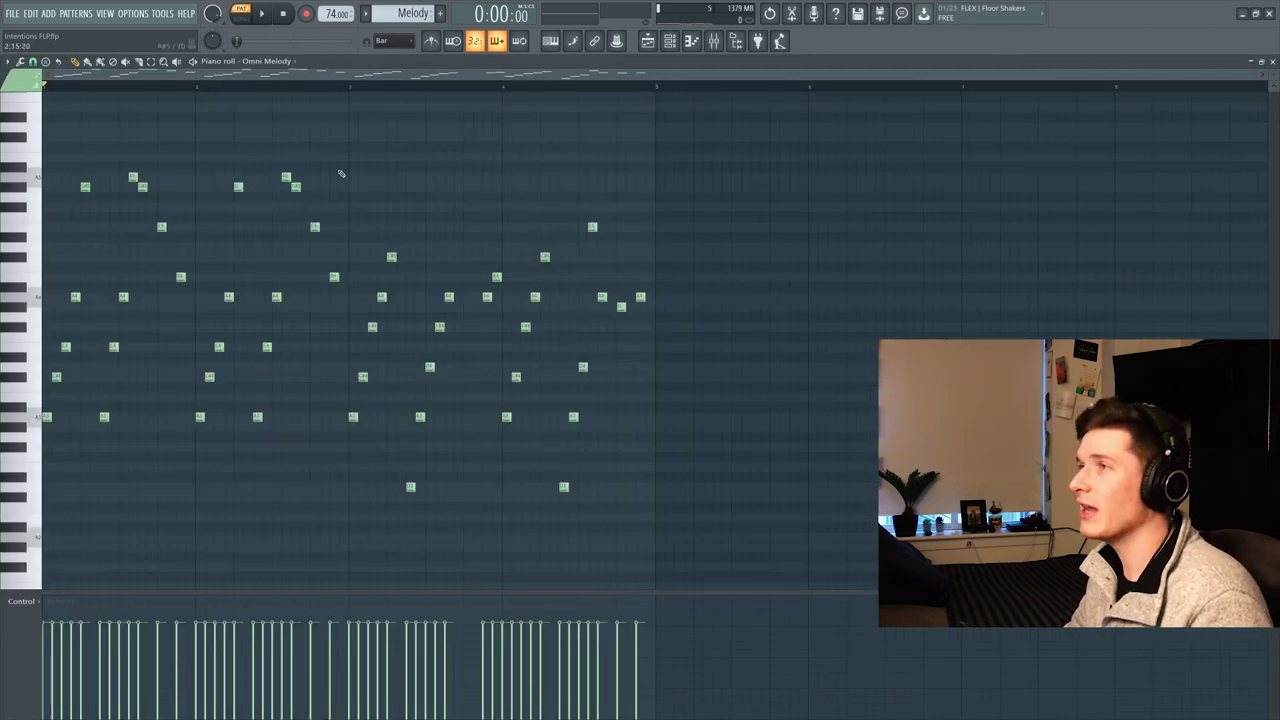
key("space")
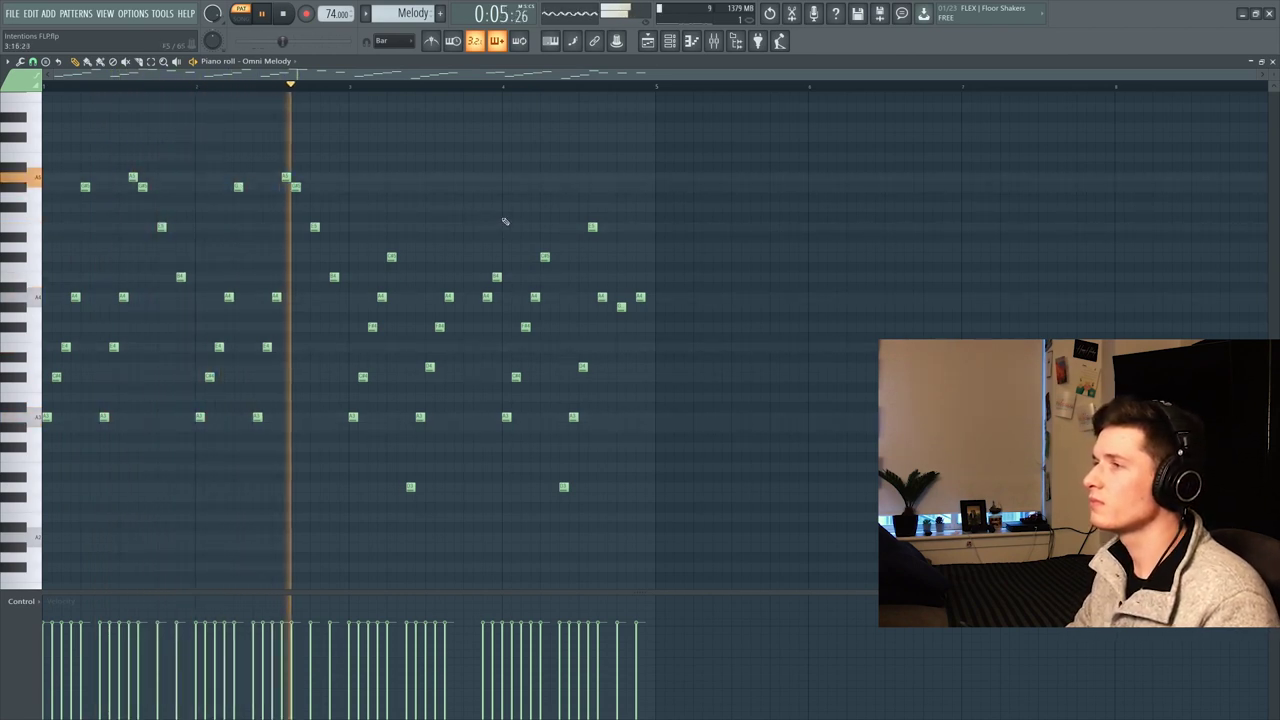
key("space")
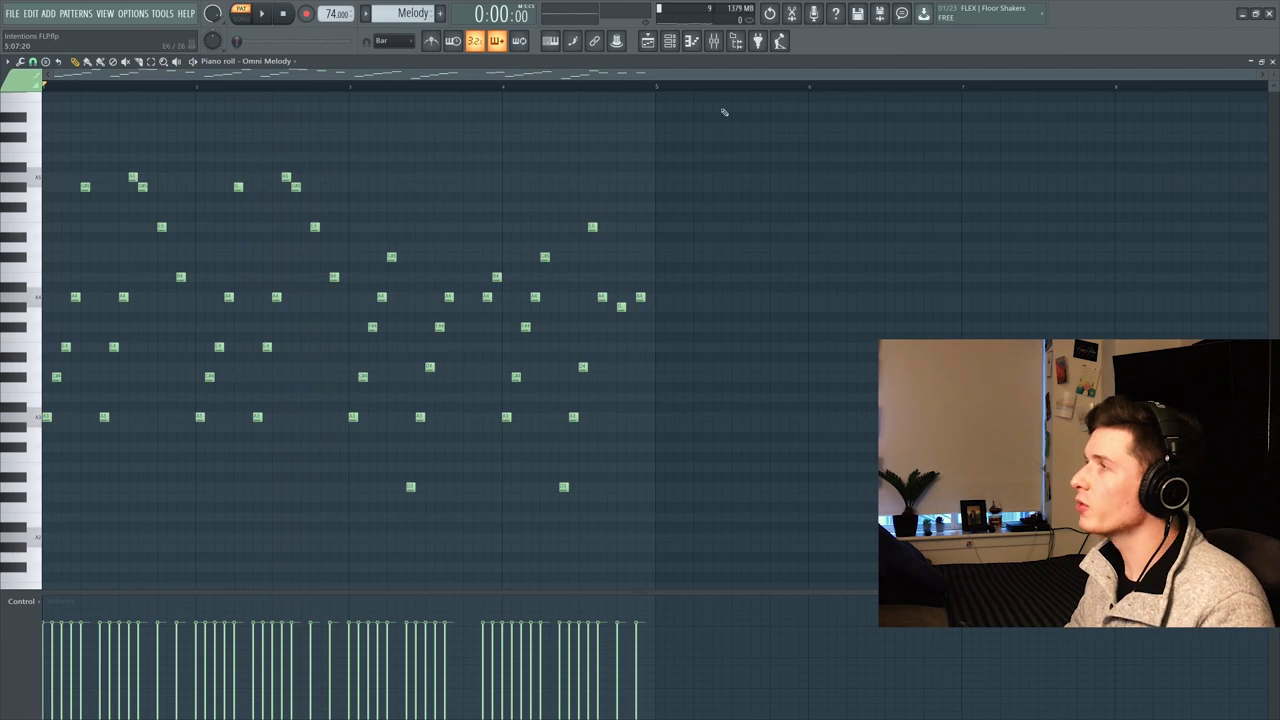
Enable Fruity Reeverb 2 and Fruity Love Philter on the Melody mixer track while the melody plays
left_click(715, 42)
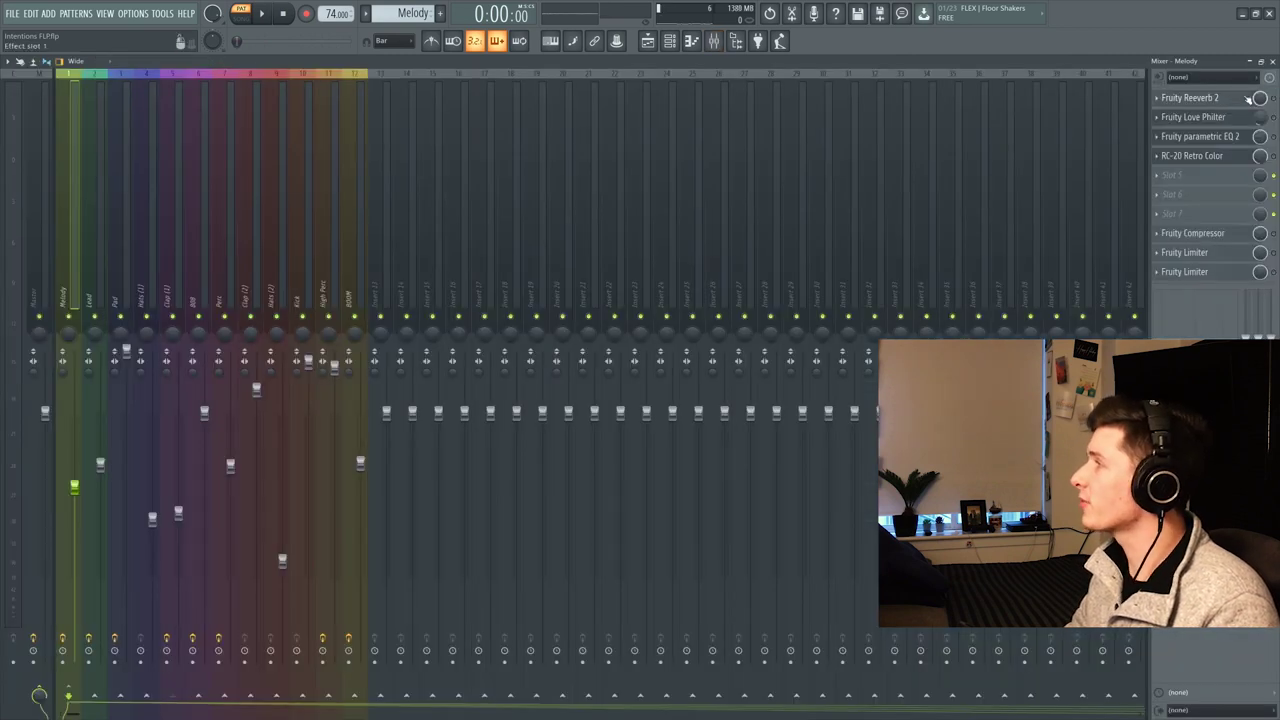
left_click(1248, 99)
key("space")
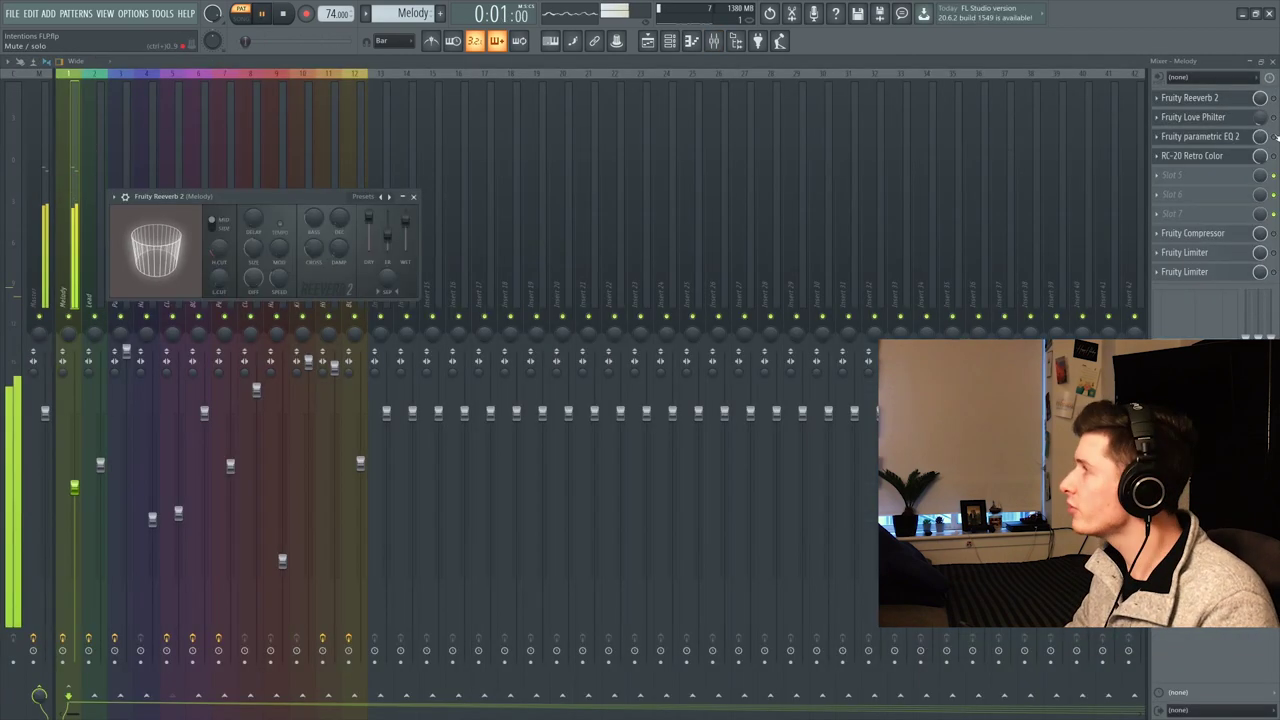
left_click(1268, 118)
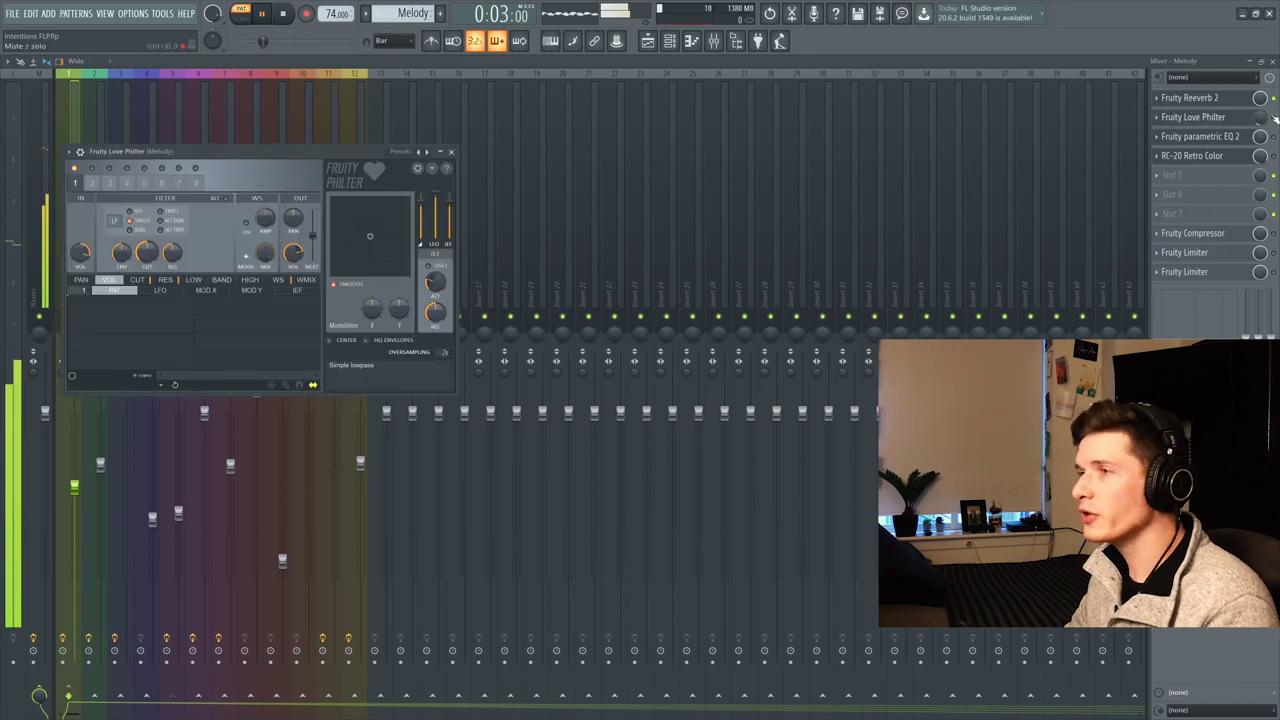
left_click(1272, 118)
Inspect Fruity parametric EQ 2 on the Melody mixer track, enable it and stop playback
left_click(1236, 137)
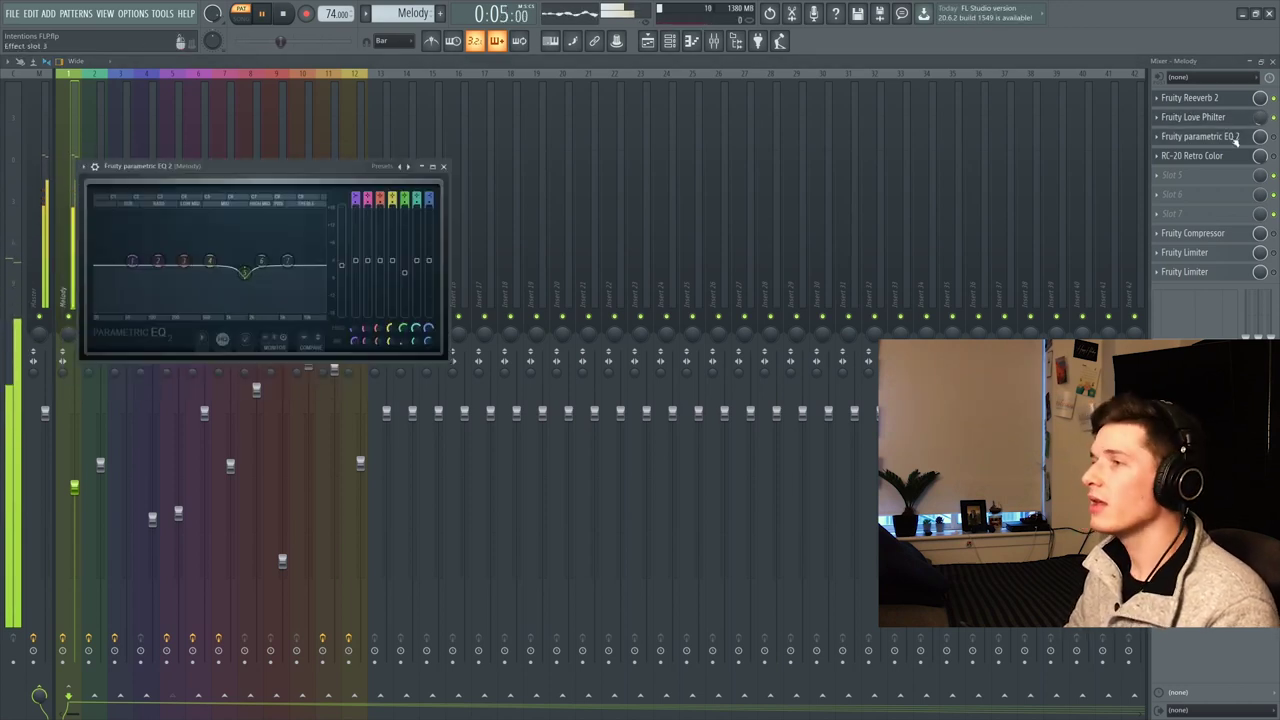
left_click(1273, 137)
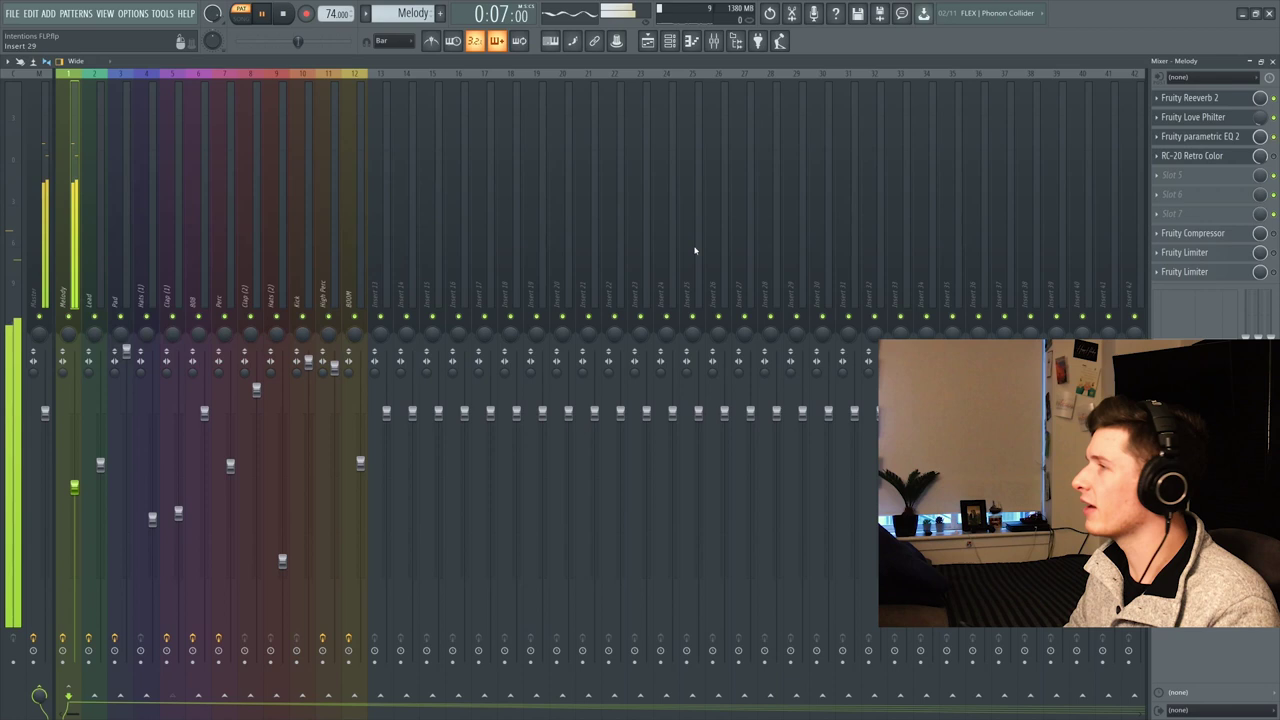
key("space")
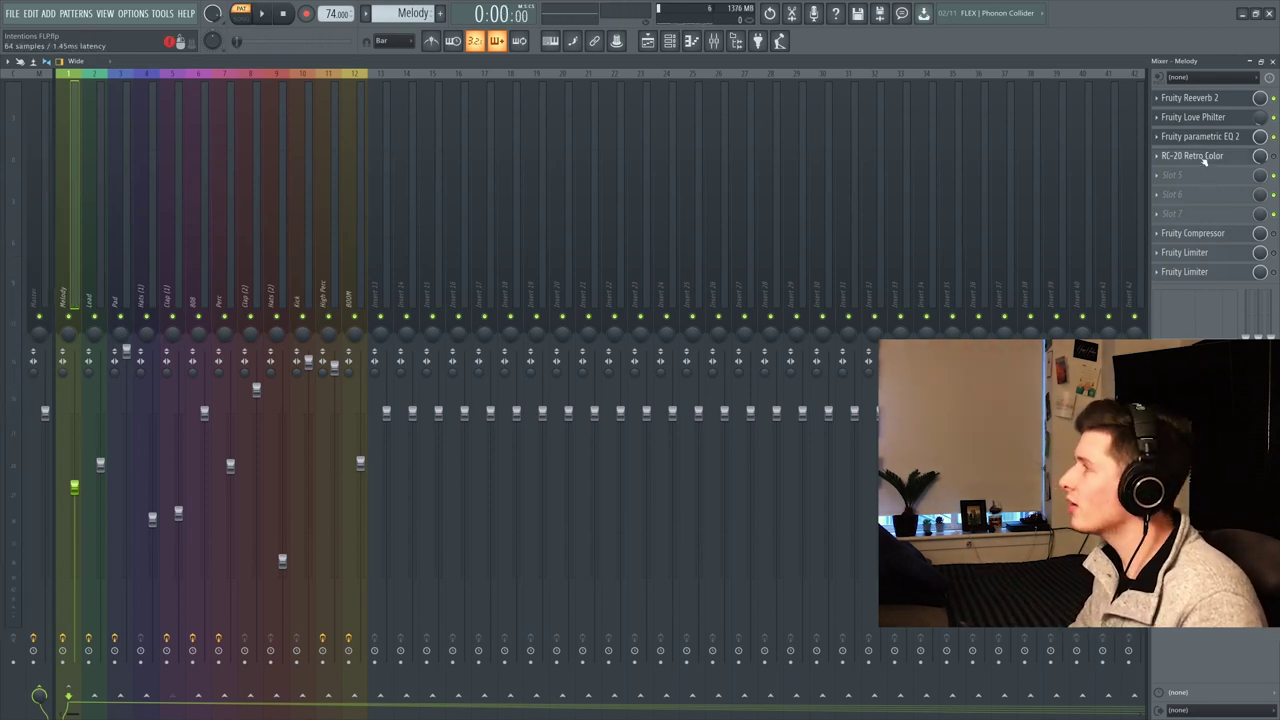
Open RC-20 Retro Color on the Melody mixer track and enable it while the melody plays
left_click(1188, 157)
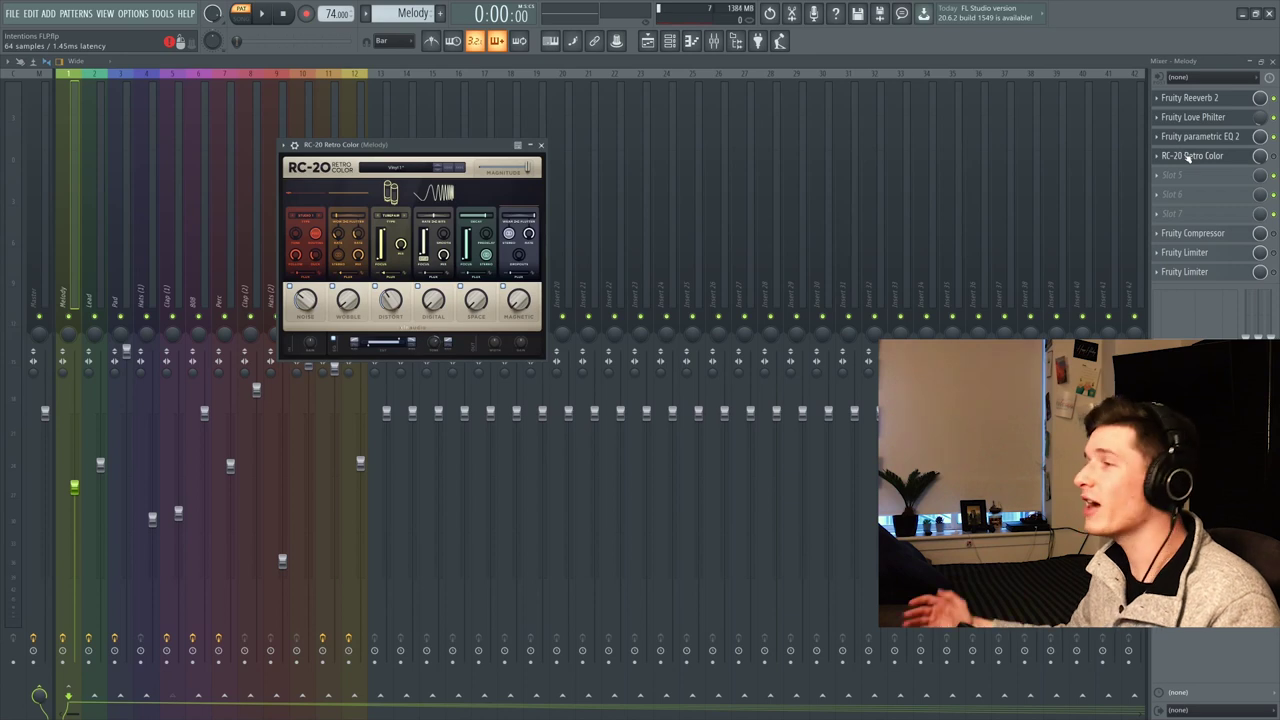
key("space")
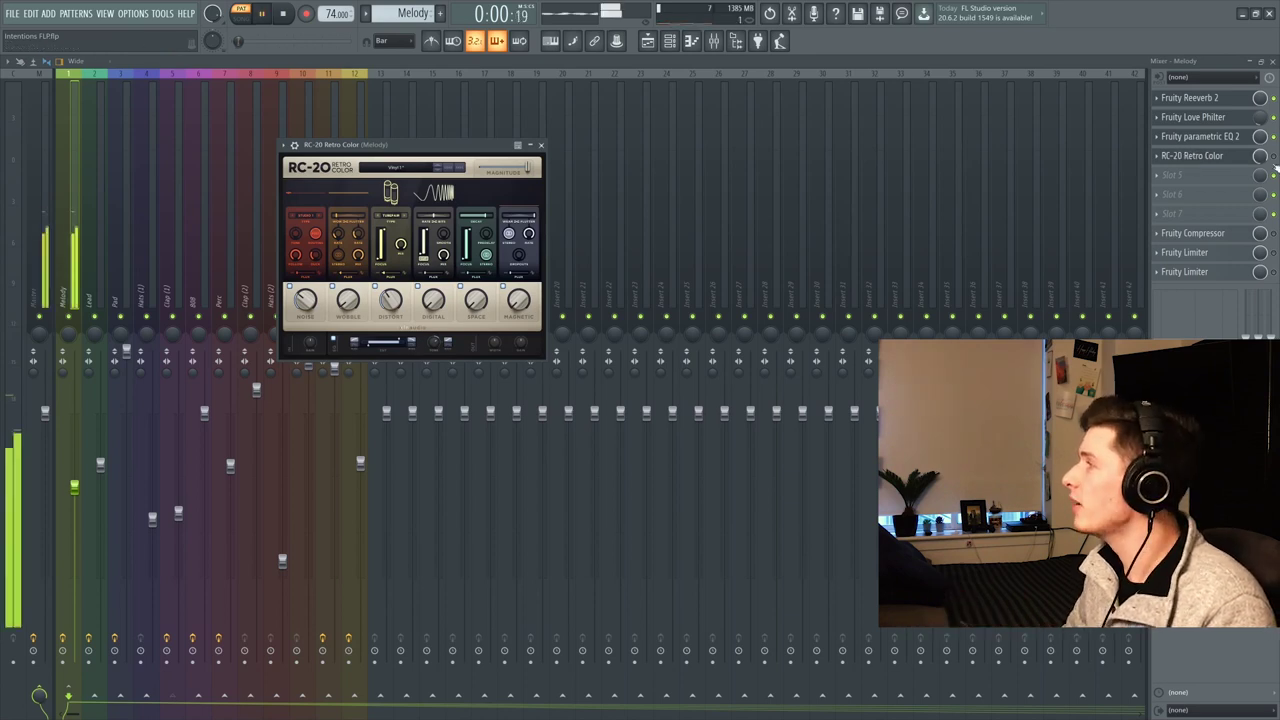
key("Escape")
left_click(1214, 160)
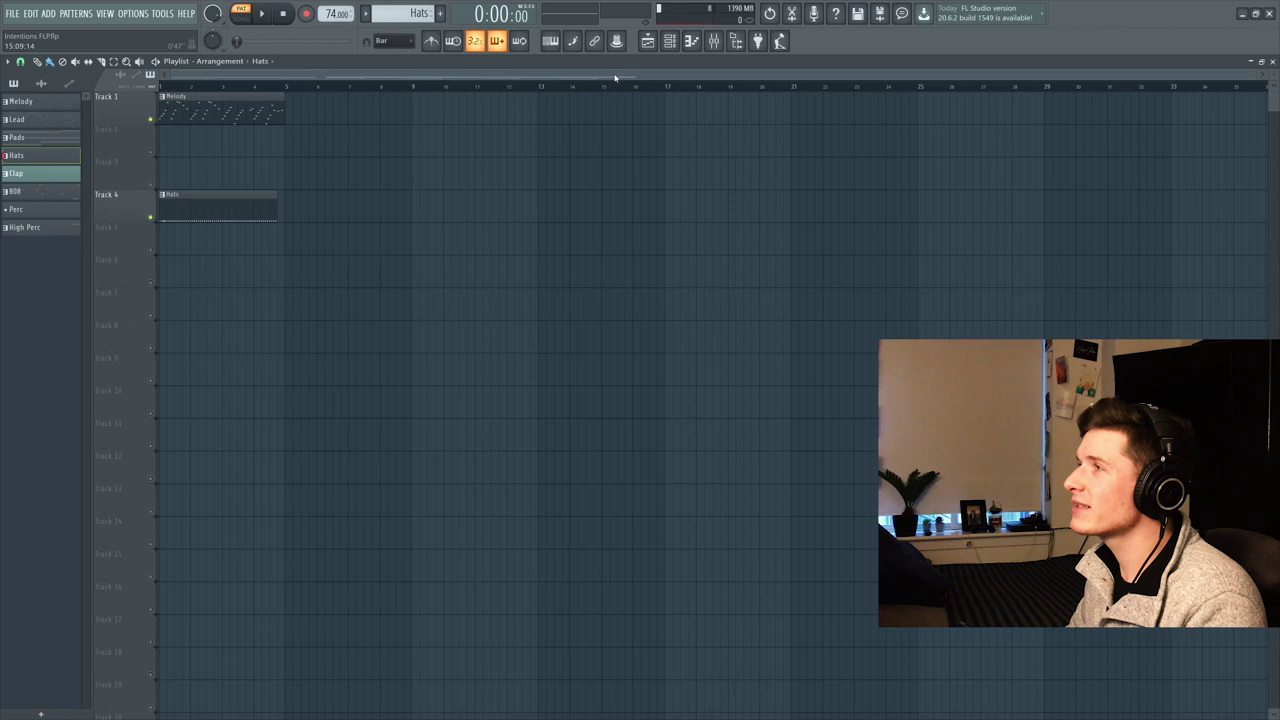
Examine the hi-hat samples of the Hats pattern and listen to the Boomin_Hi Hat notes in the piano roll
left_click(672, 44)
left_click(565, 355)
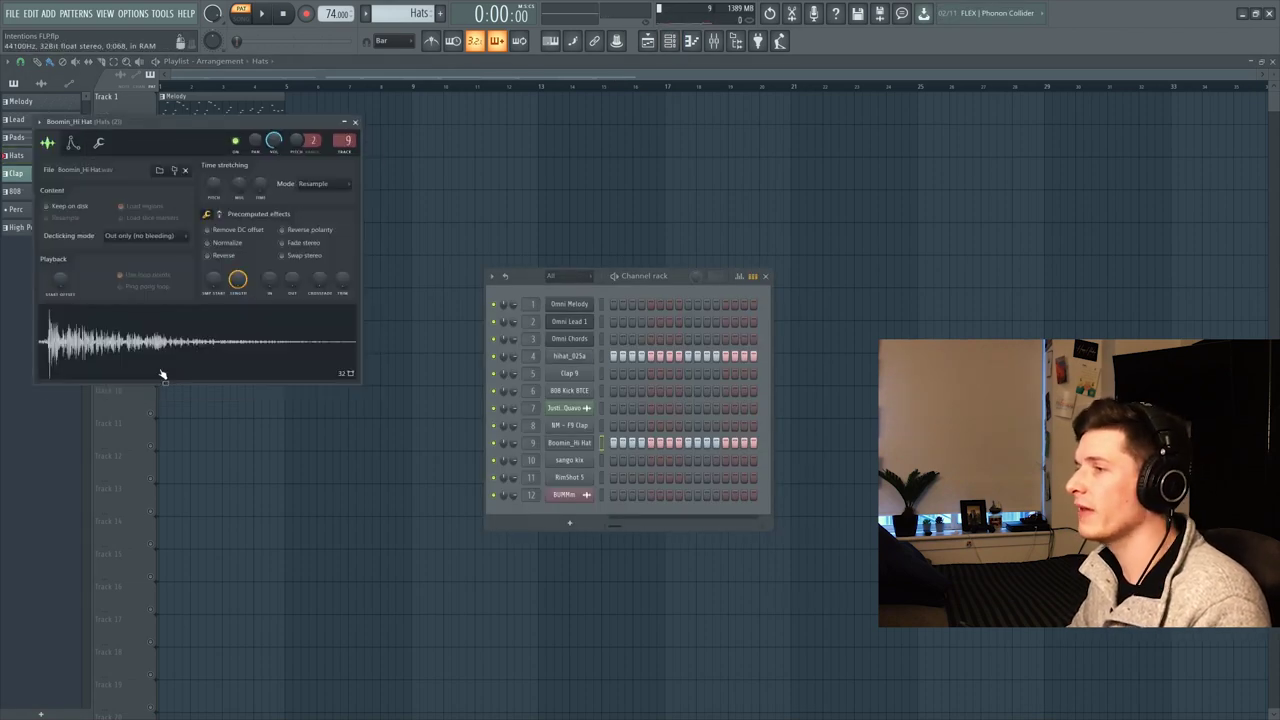
key("F7")
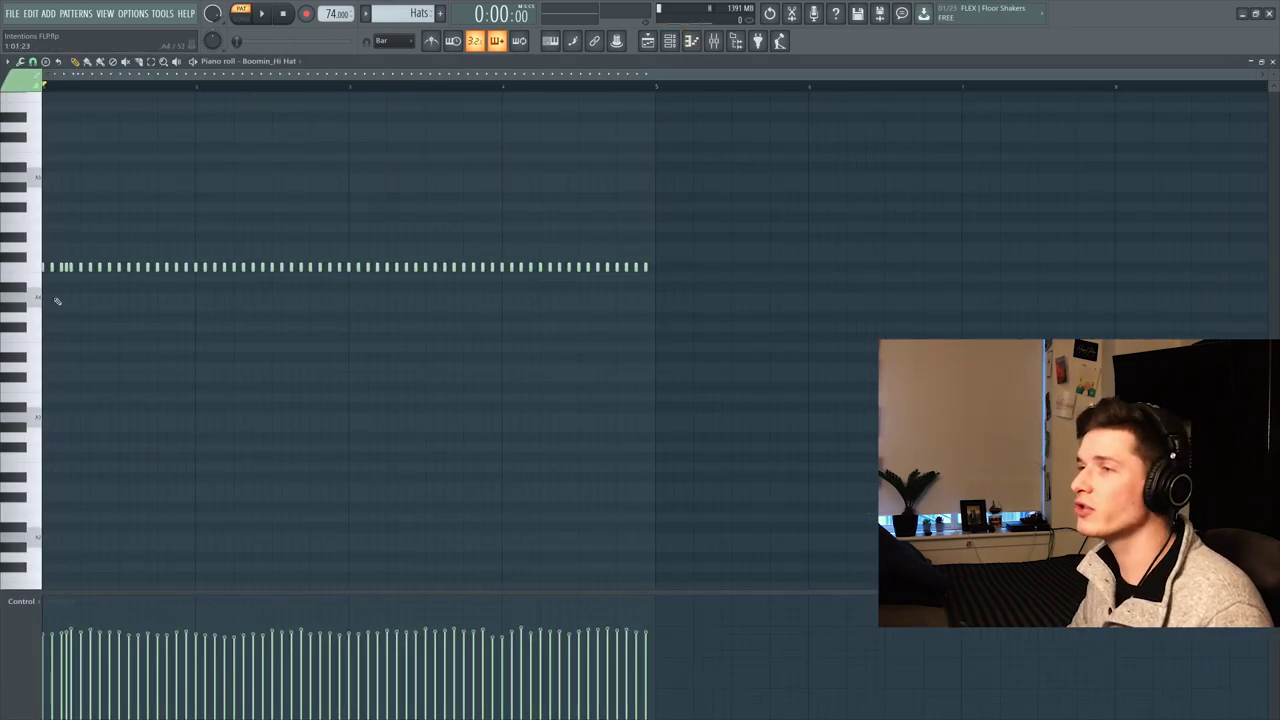
key("space")
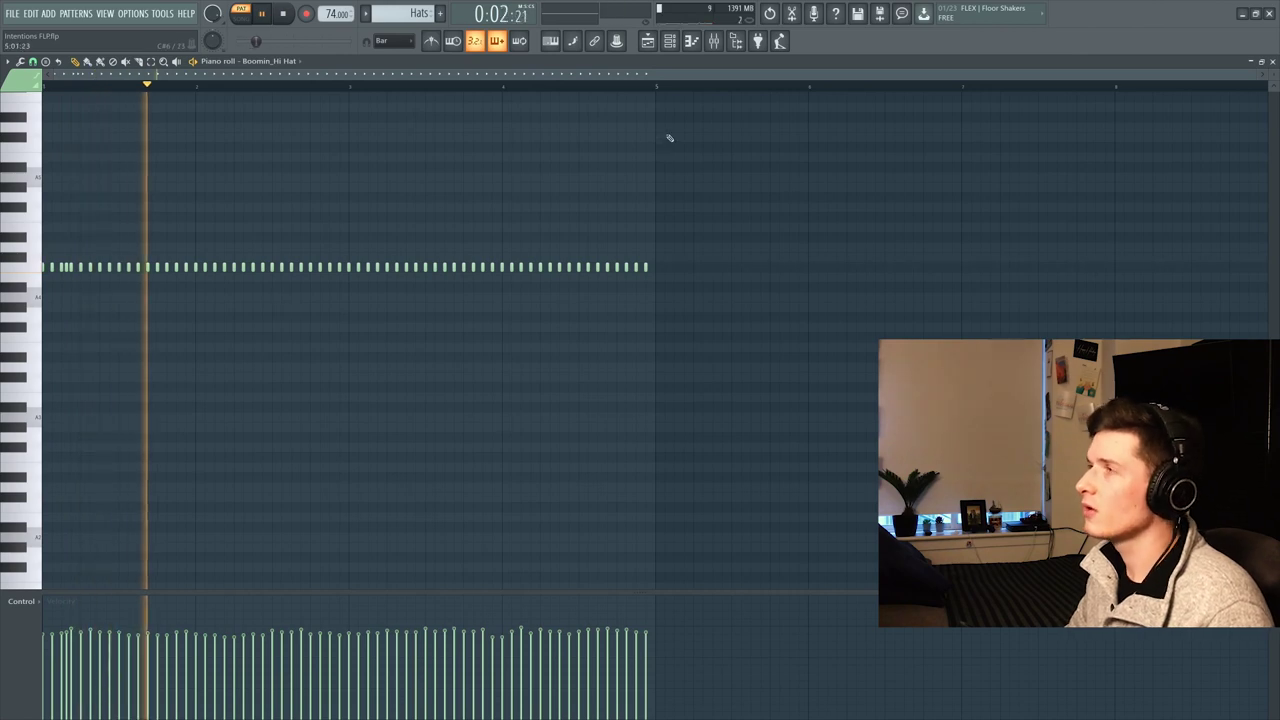
key("space")
key("F9")
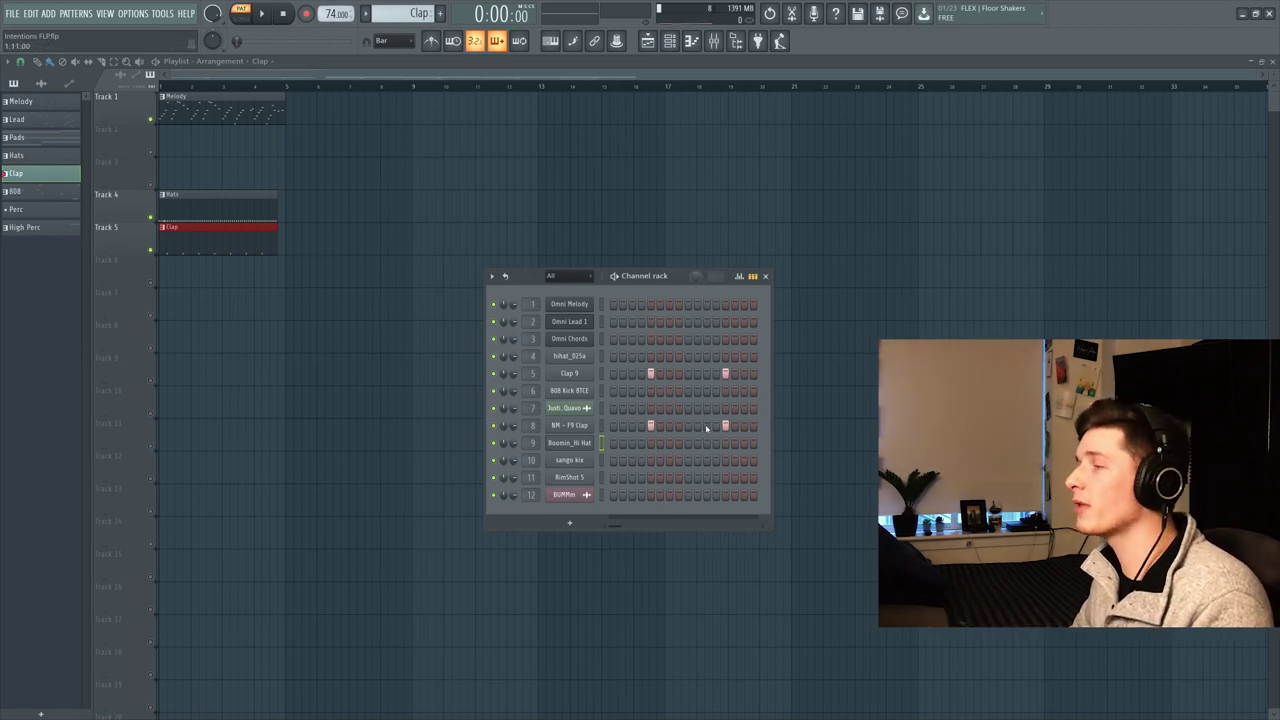
Examine the Clap 9 and NM - F9 Clap samples and view the clap notes in the piano roll
left_click(569, 373)
left_click_drag(718, 174, 802, 165)
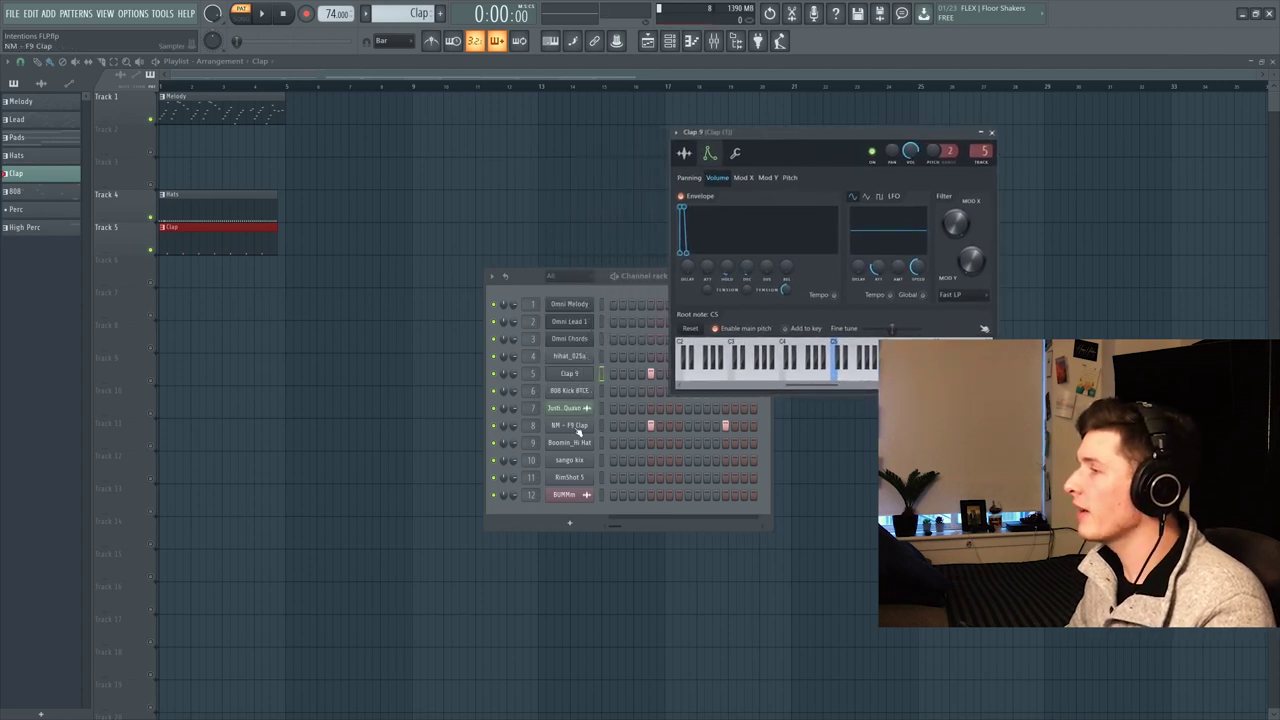
left_click(571, 425)
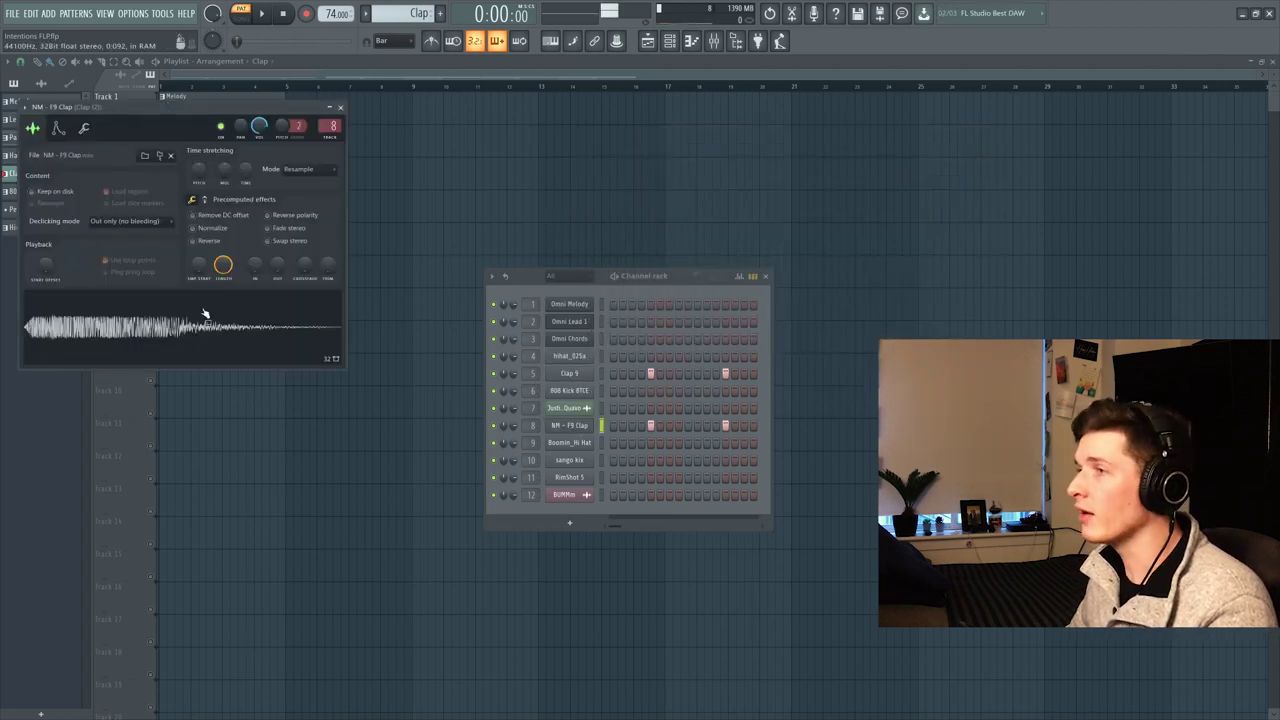
left_click(340, 107)
left_click(692, 41)
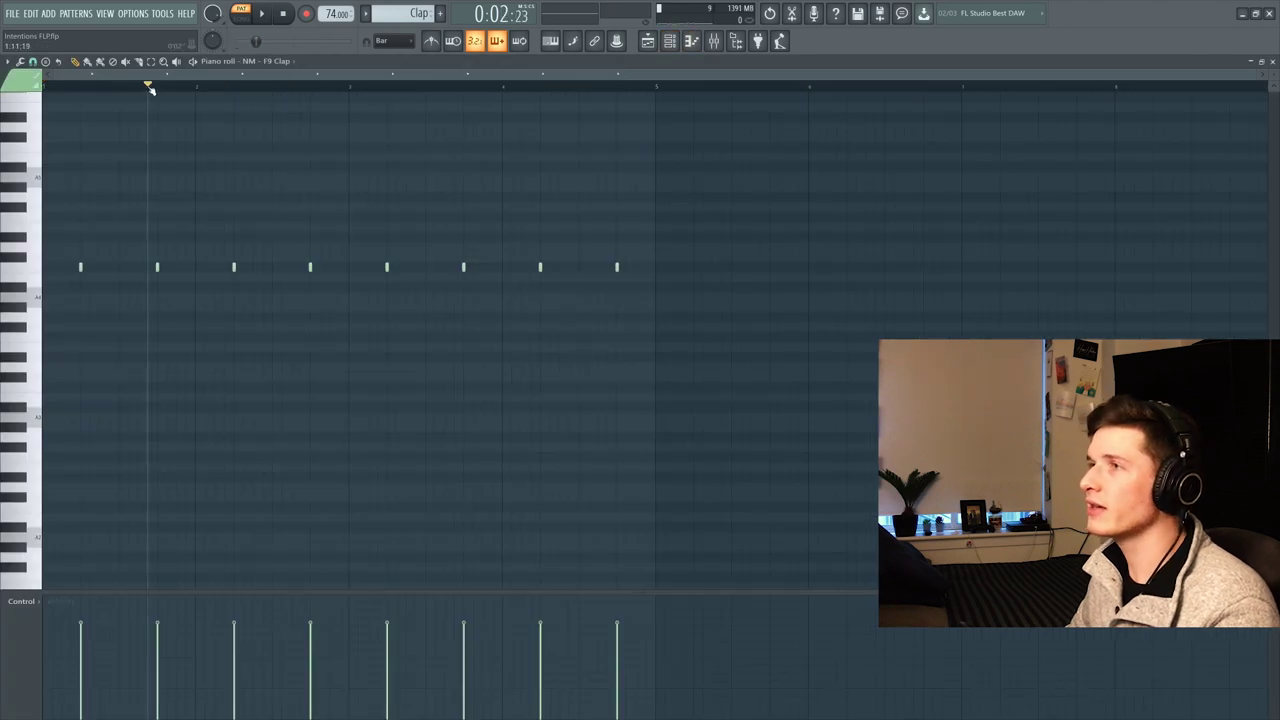
Inspect the parametric EQ on the Clap (1) mixer track and the last Fruity Limiter on the Melody track
key("F9")
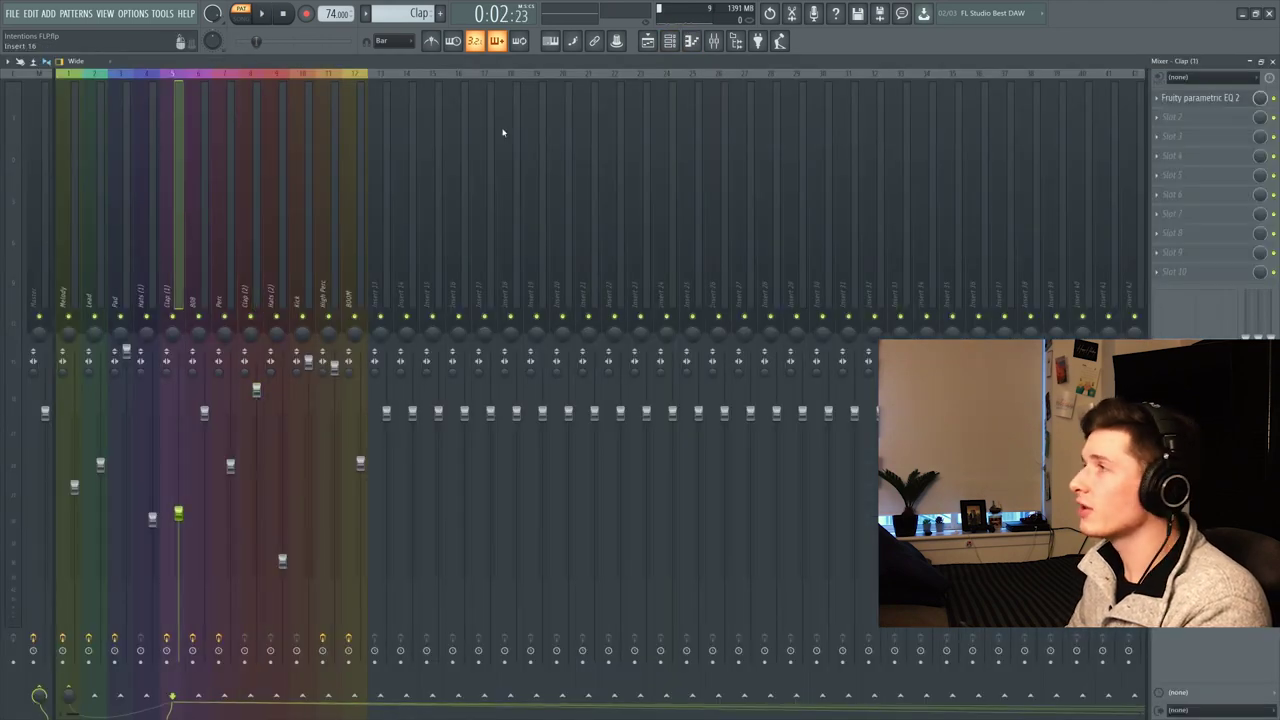
left_click(1170, 98)
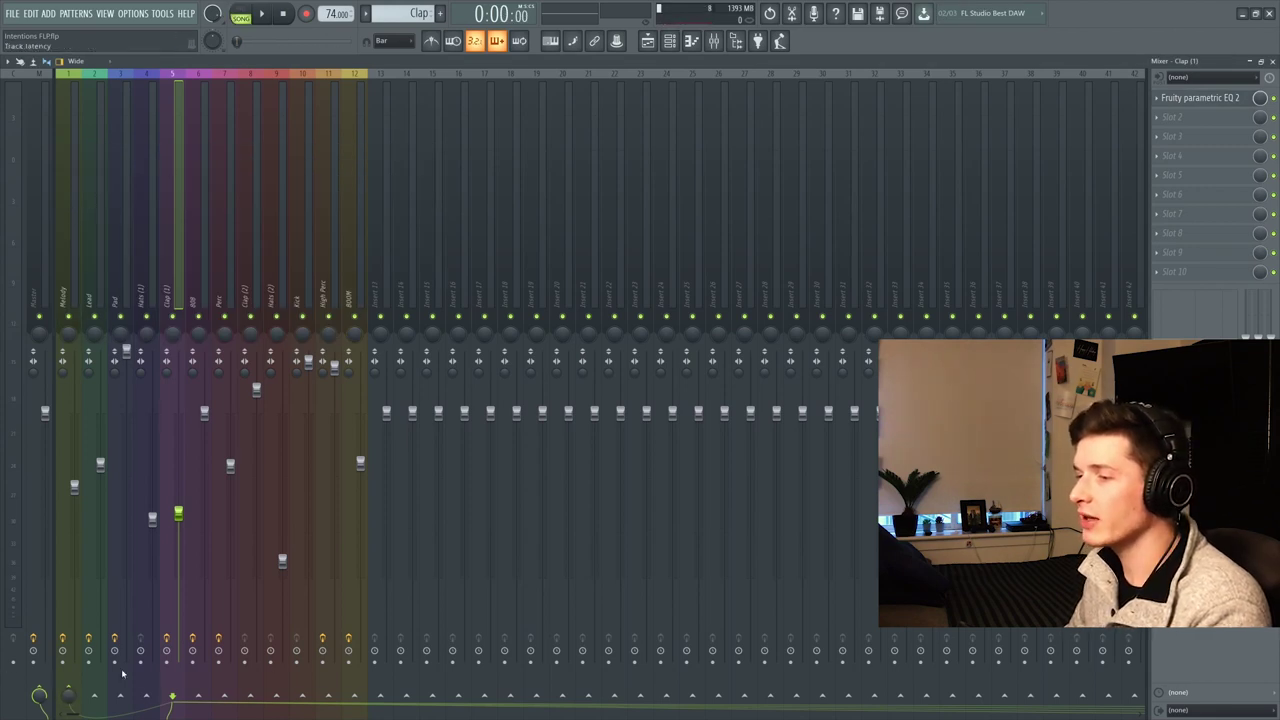
left_click(68, 190)
left_click(1233, 272)
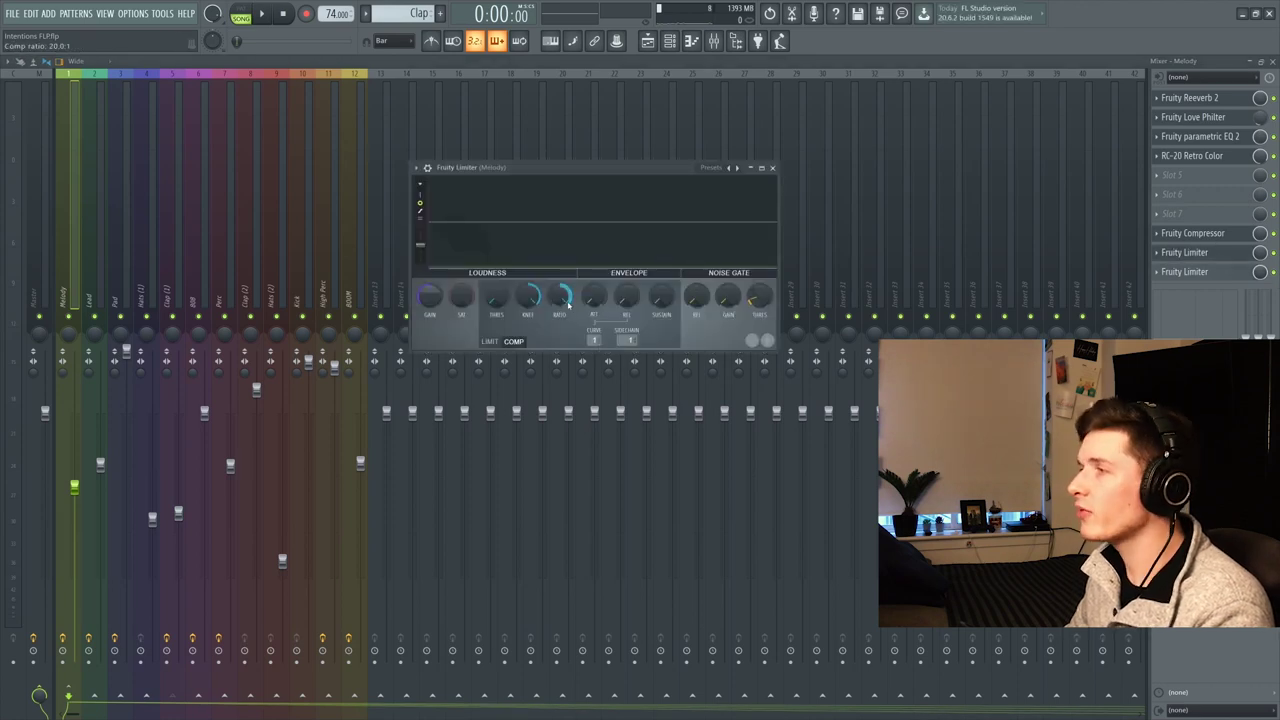
left_click(771, 168)
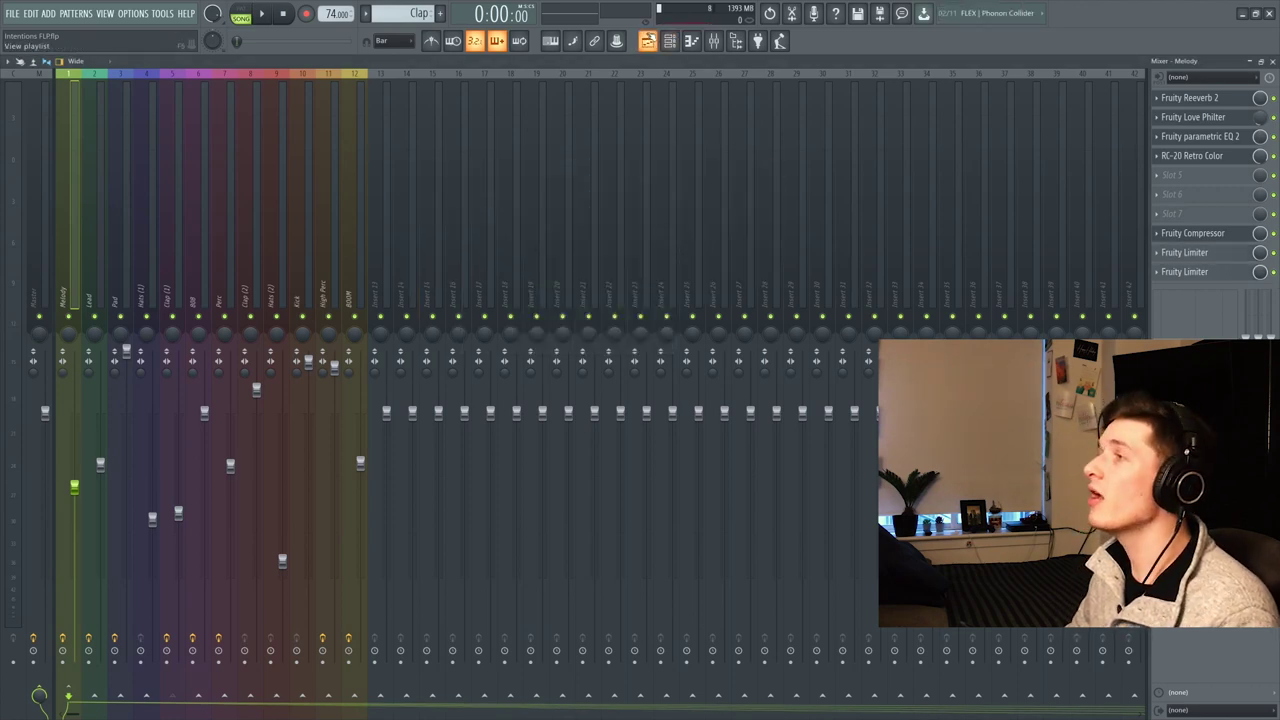
View the Melody, Hats and Clap clips in the playlist and return to the mixer
left_click(648, 40)
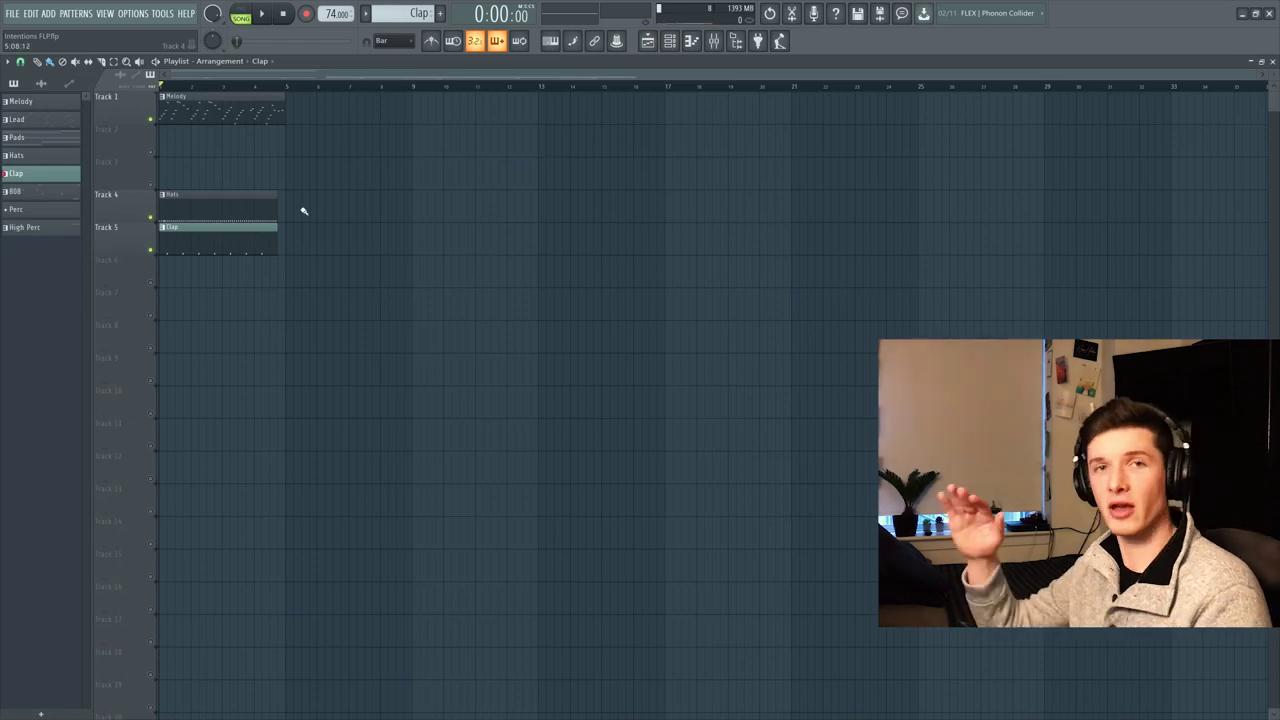
left_click(692, 41)
left_click(714, 41)
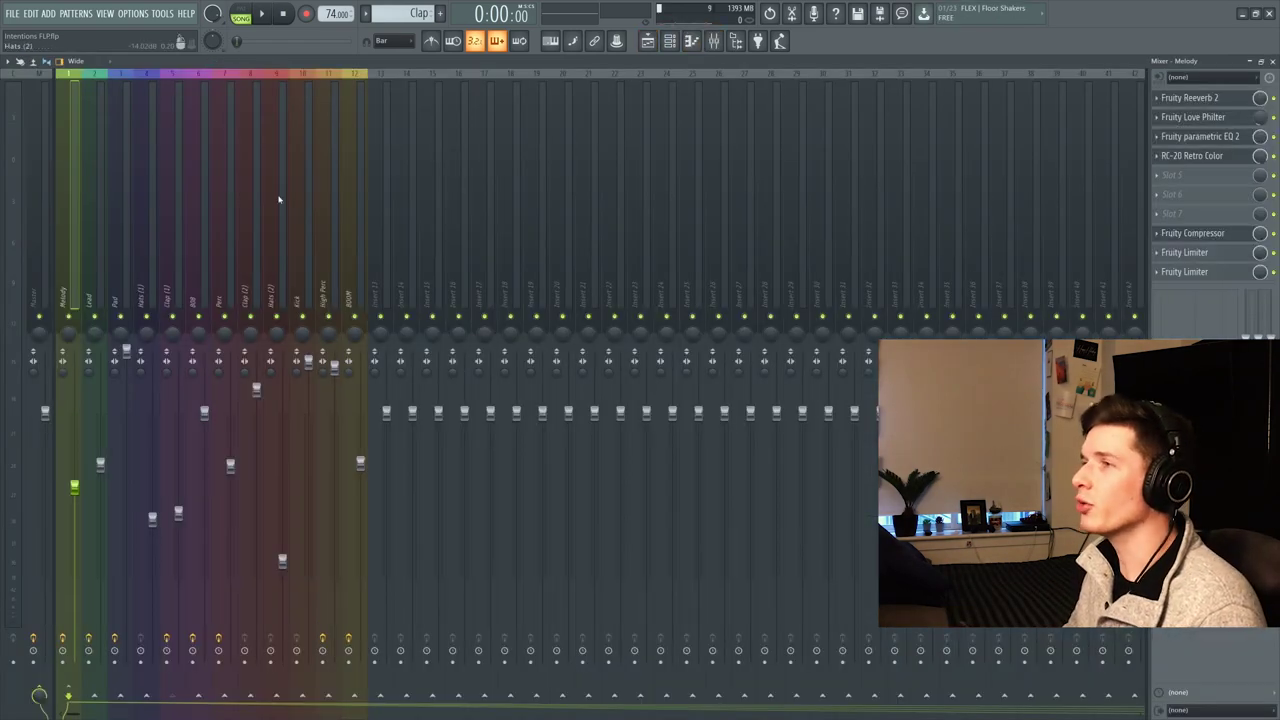
Play the arrangement and watch the track levels in the mixer
key("space")
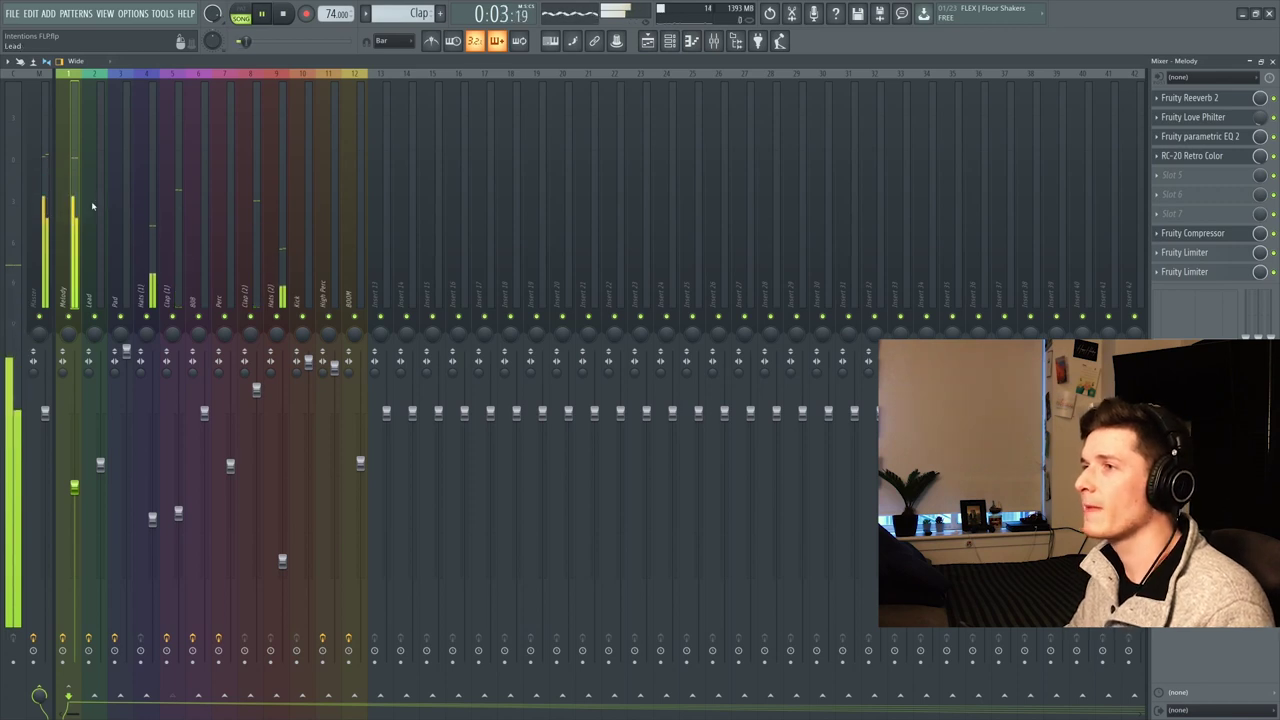
key("space")
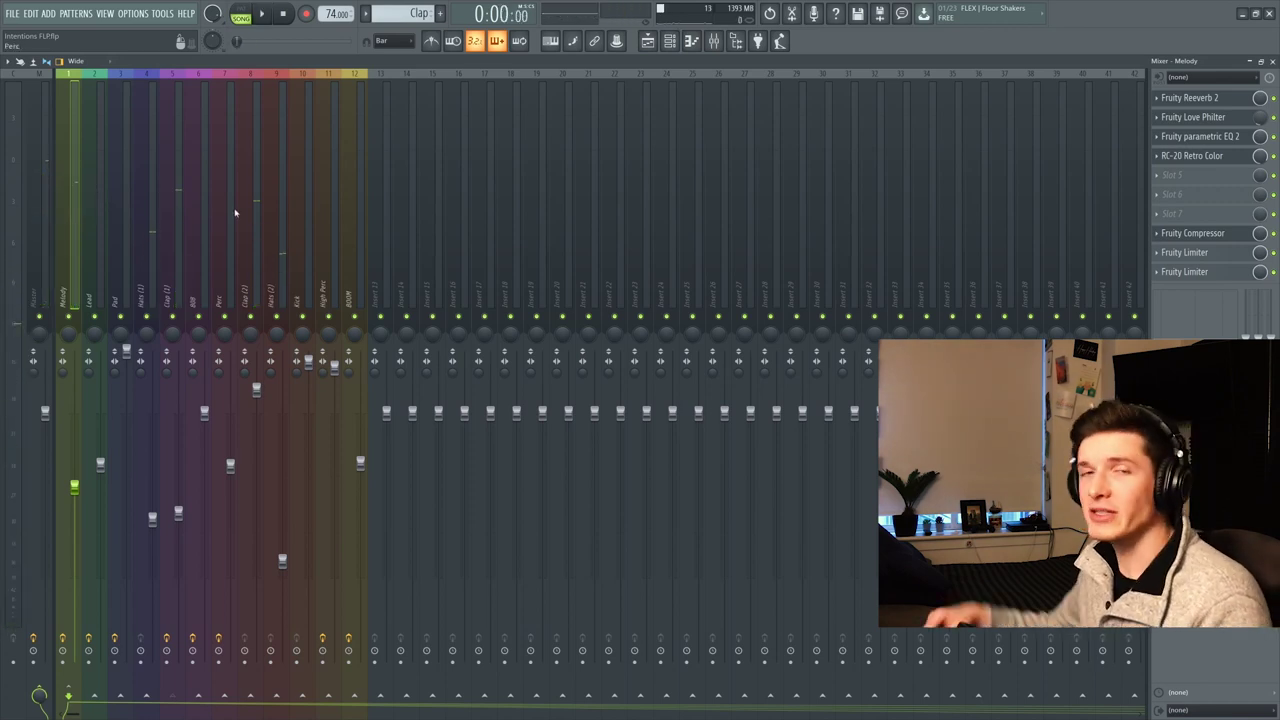
key("space")
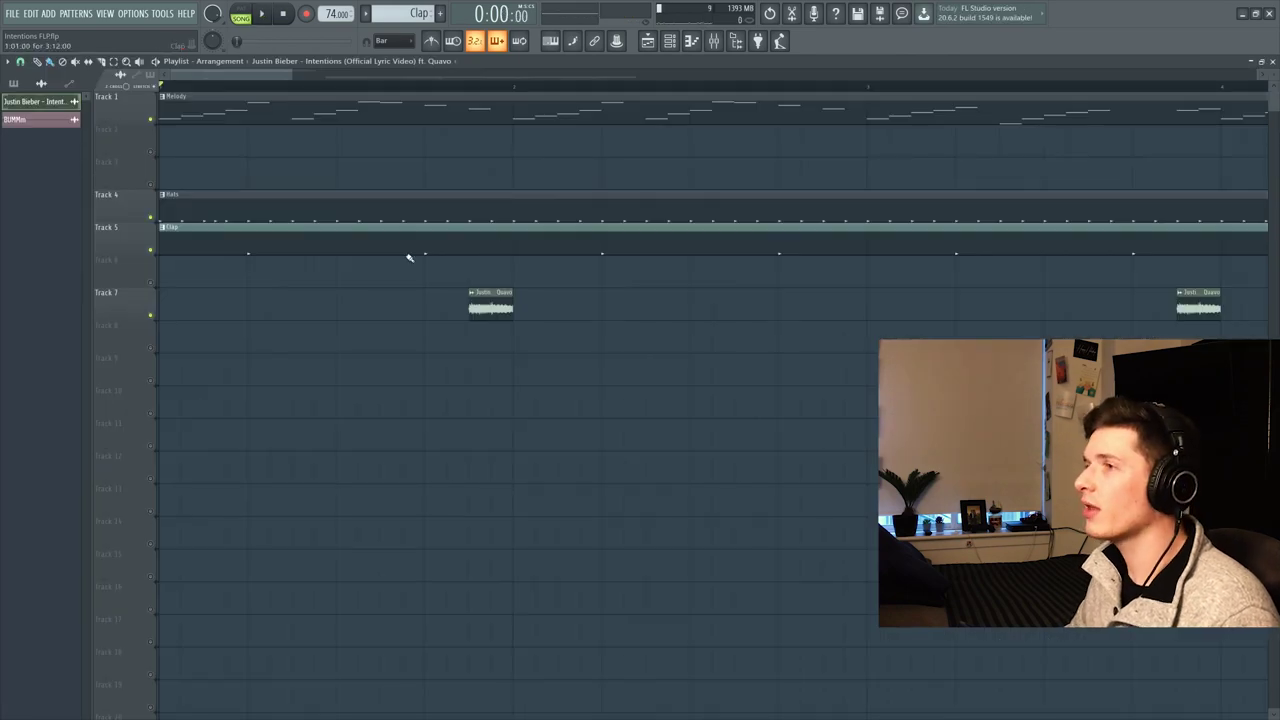
Solo playlist Track 7 with the playhead at its first vocal clip, and view the Perc track in the mixer
right_click(151, 316)
left_click(470, 88)
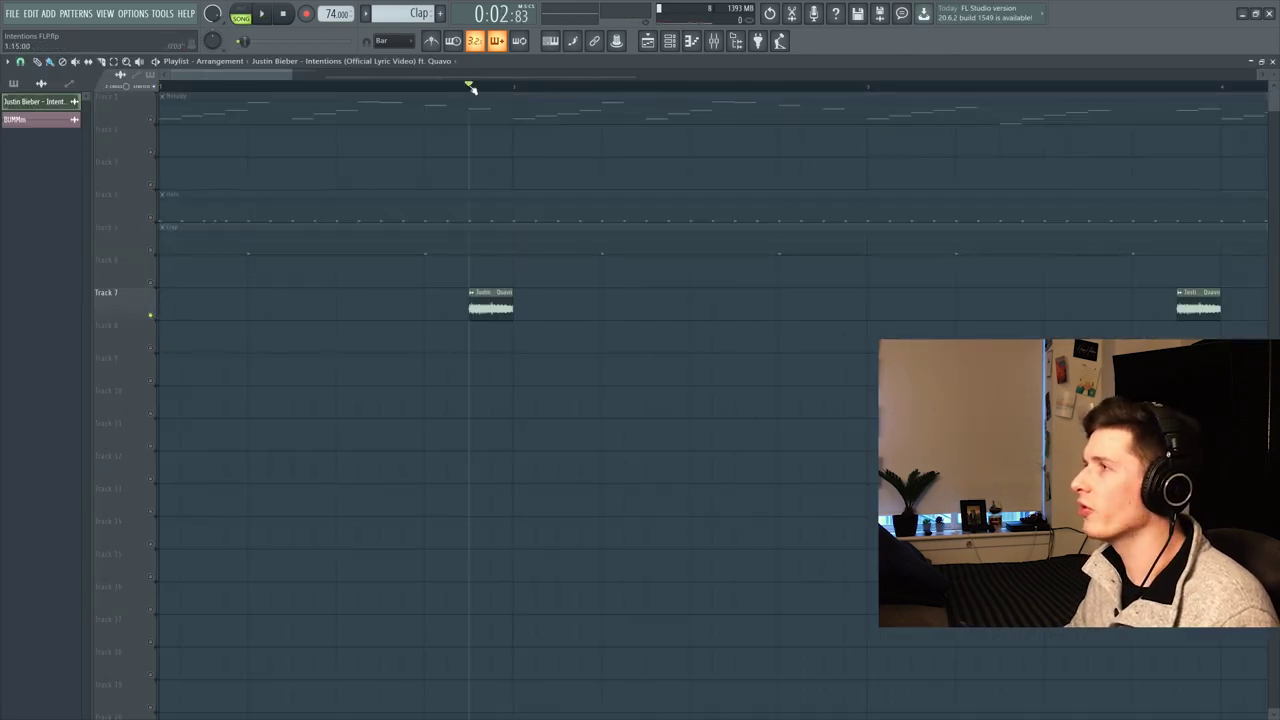
left_click(698, 44)
left_click(698, 44)
left_click(716, 44)
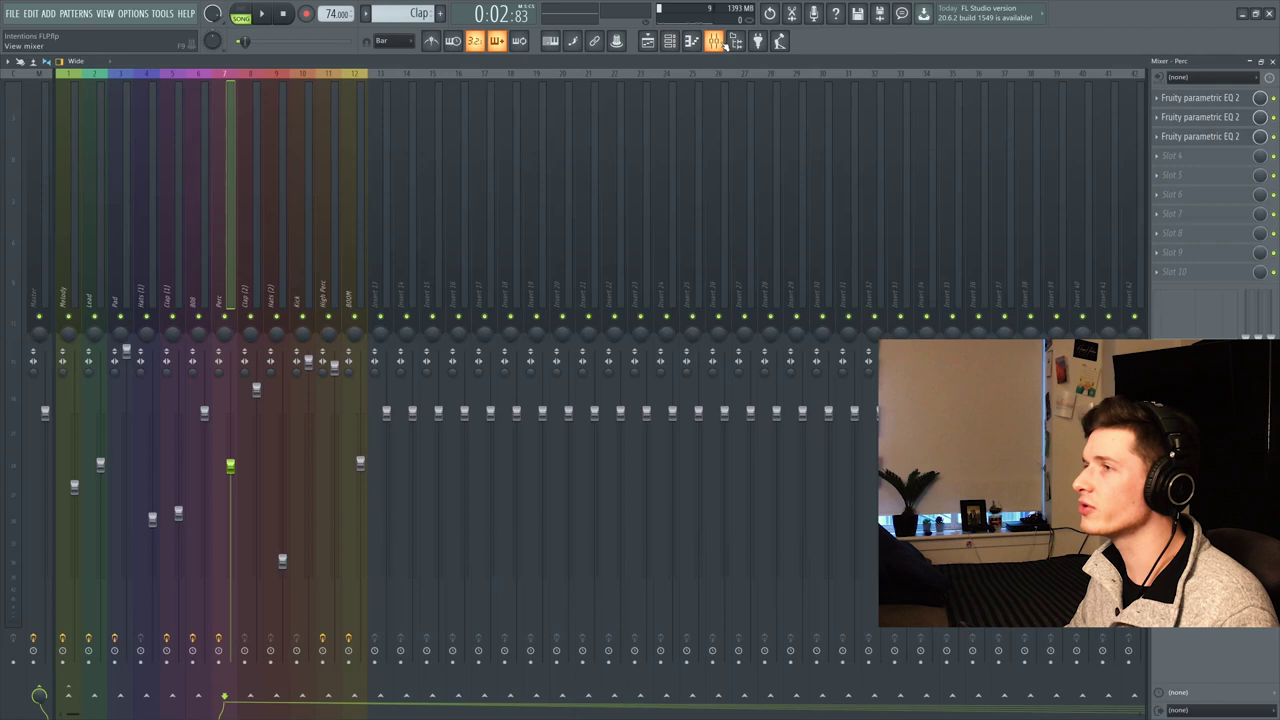
Listen to the first Track 7 vocal clip in the playlist, alone and together with the Melody, Hats and Clap
left_click(647, 38)
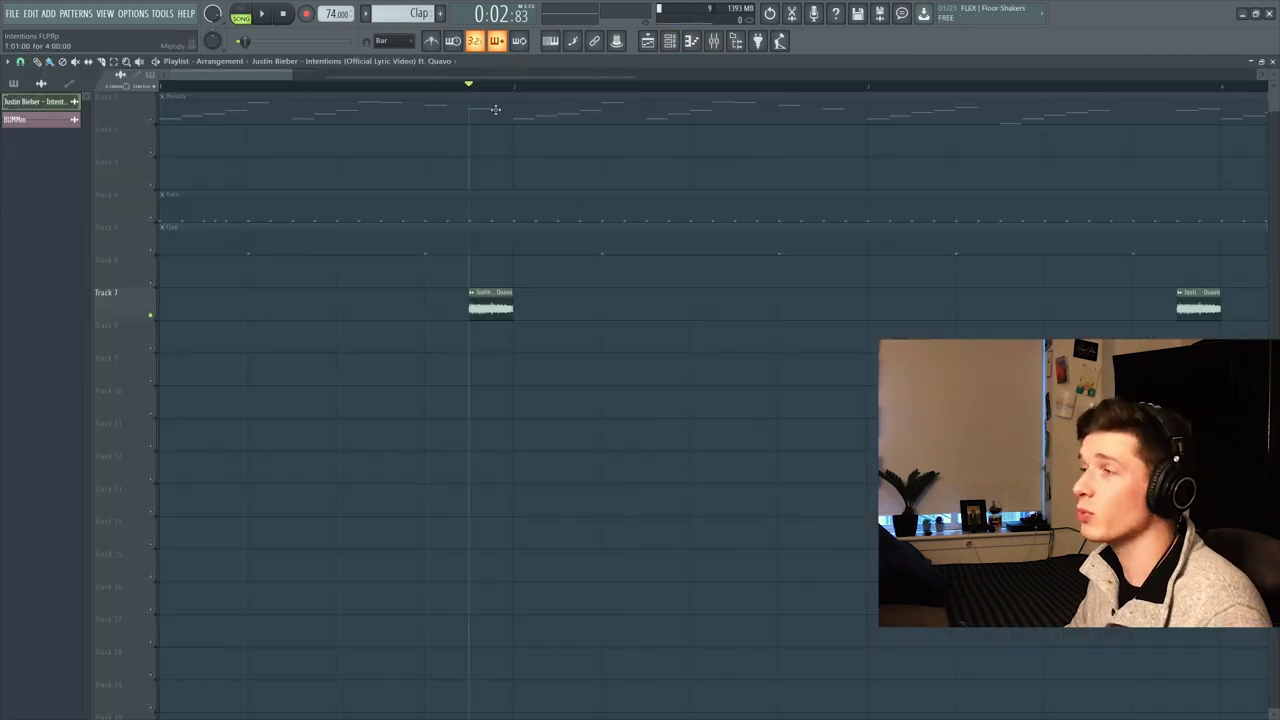
left_click(263, 15)
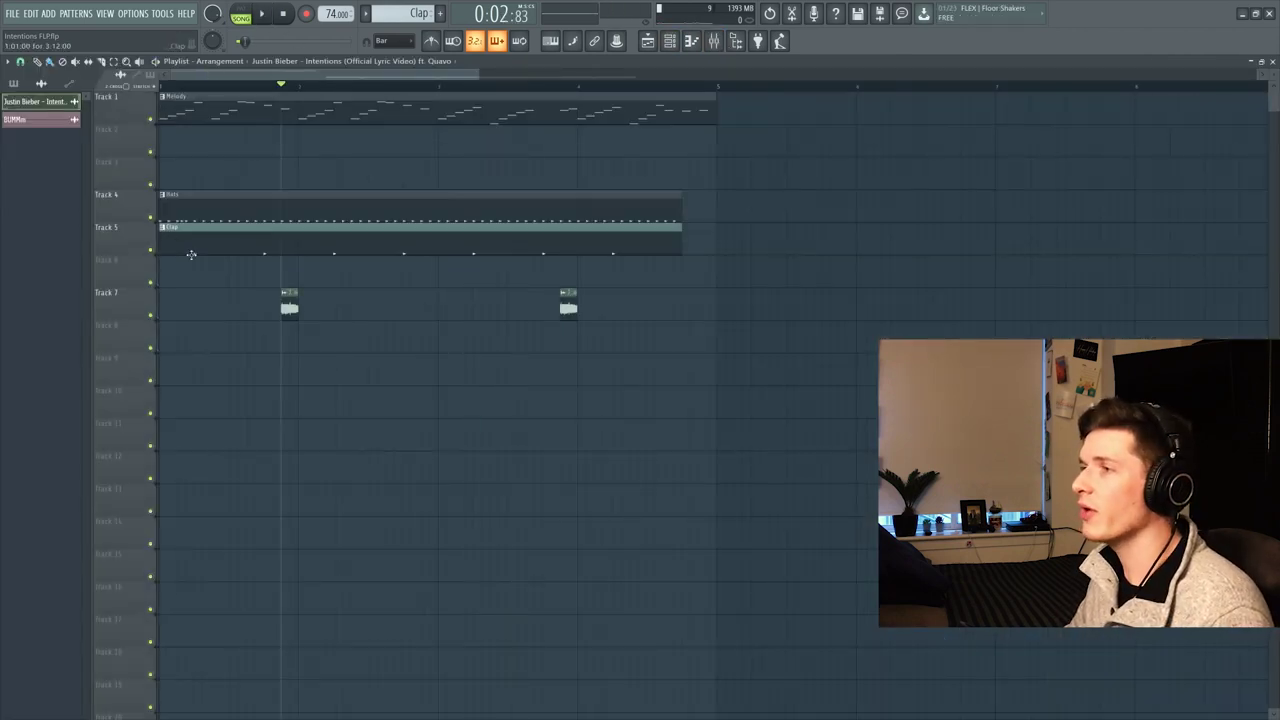
left_click(265, 88)
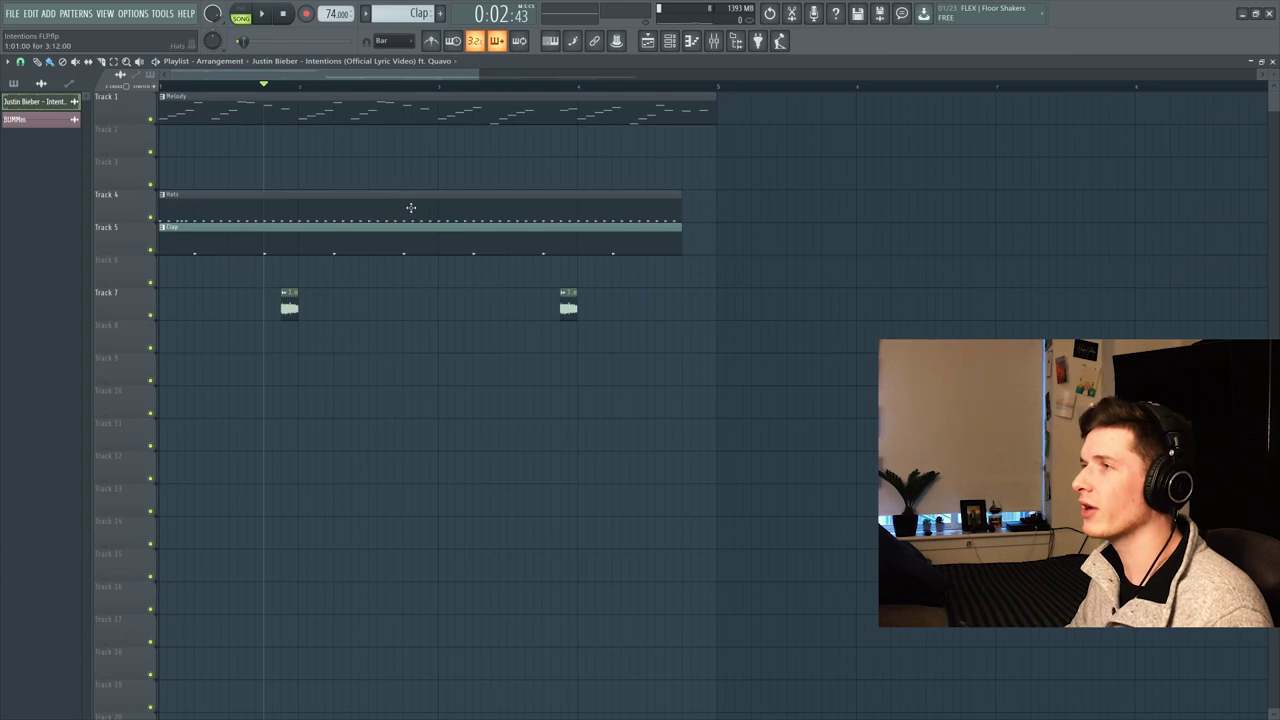
key("space")
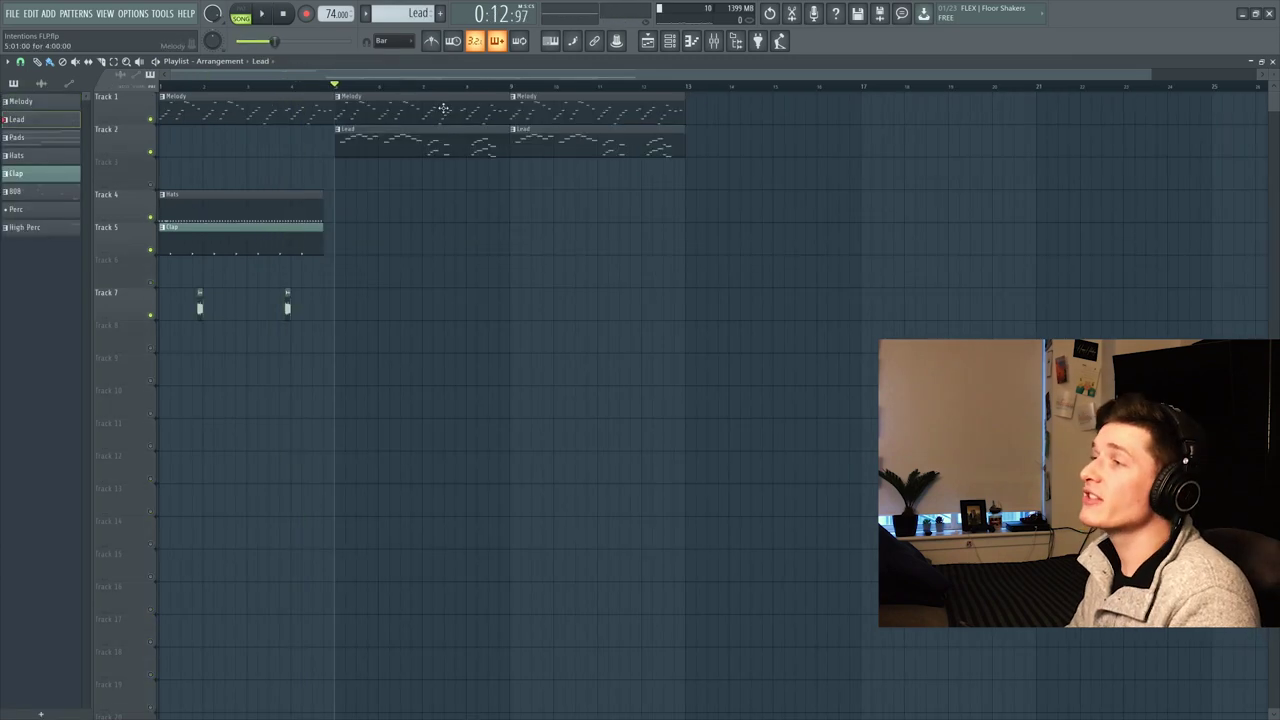
Inspect the Omnisphere patch of Omni Lead 1 and listen to the Lead notes in the piano roll, including from bar 3
left_click(677, 44)
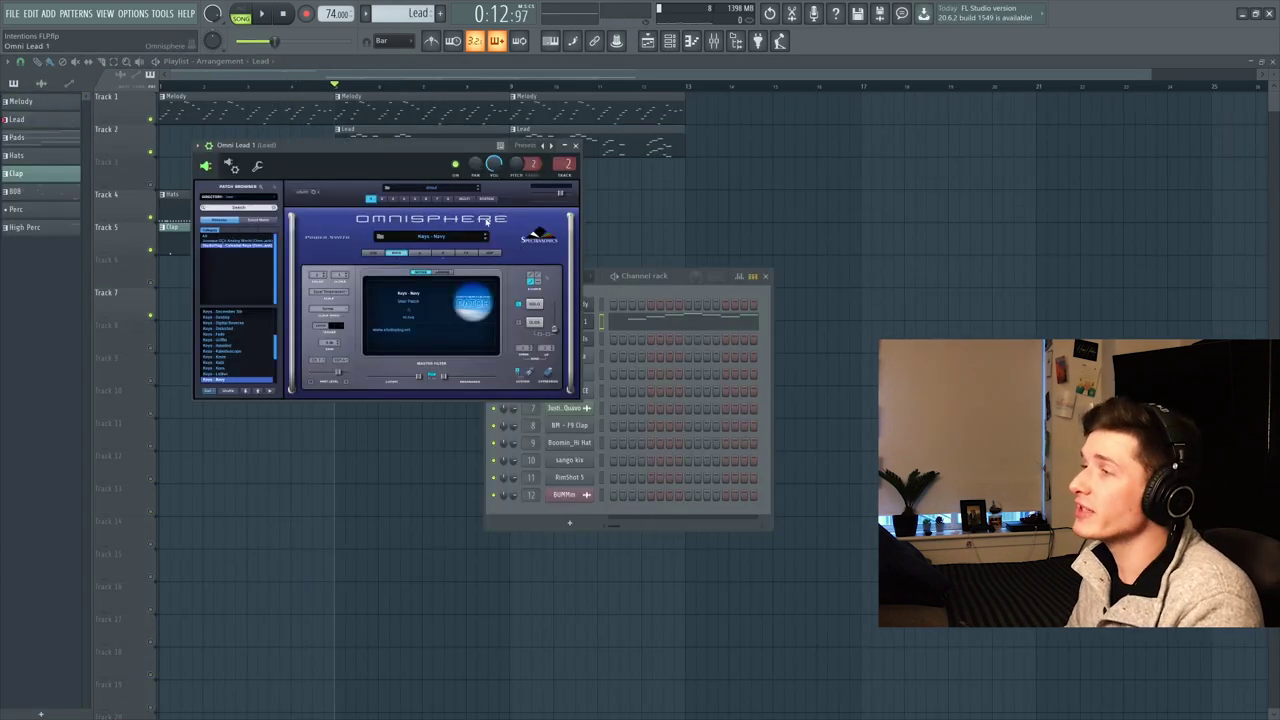
left_click(575, 146)
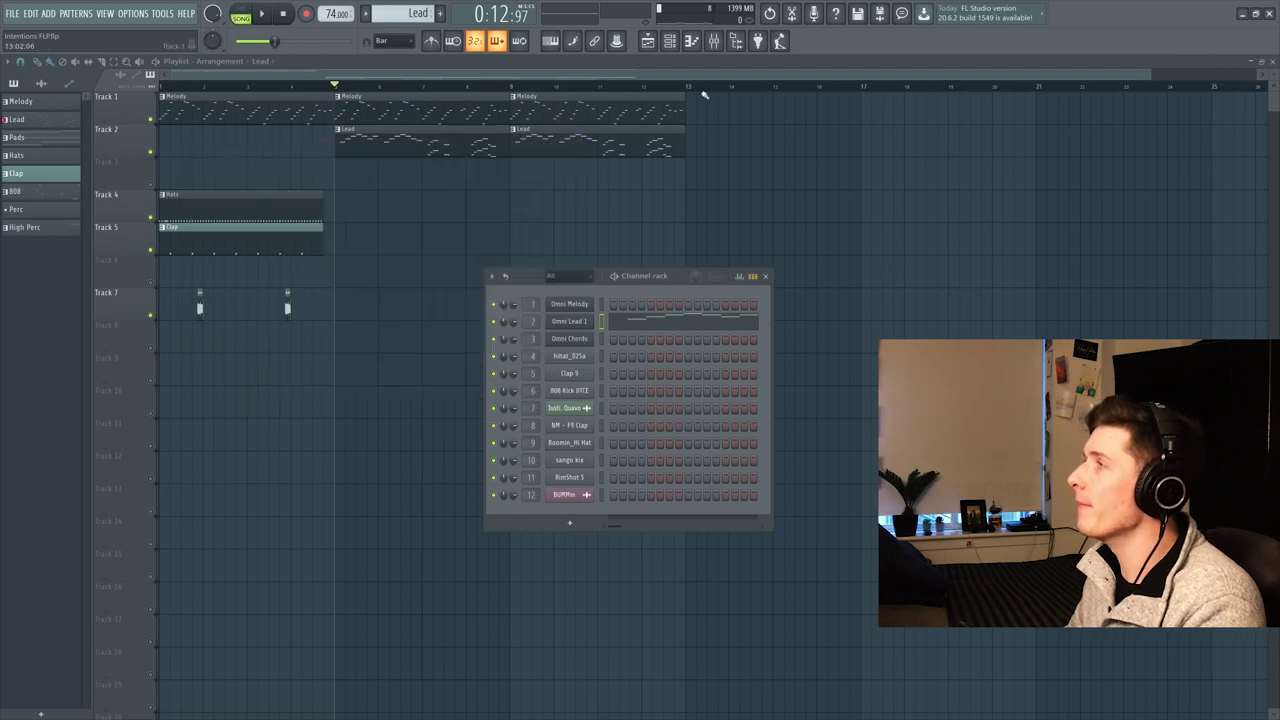
key("F7")
key("space")
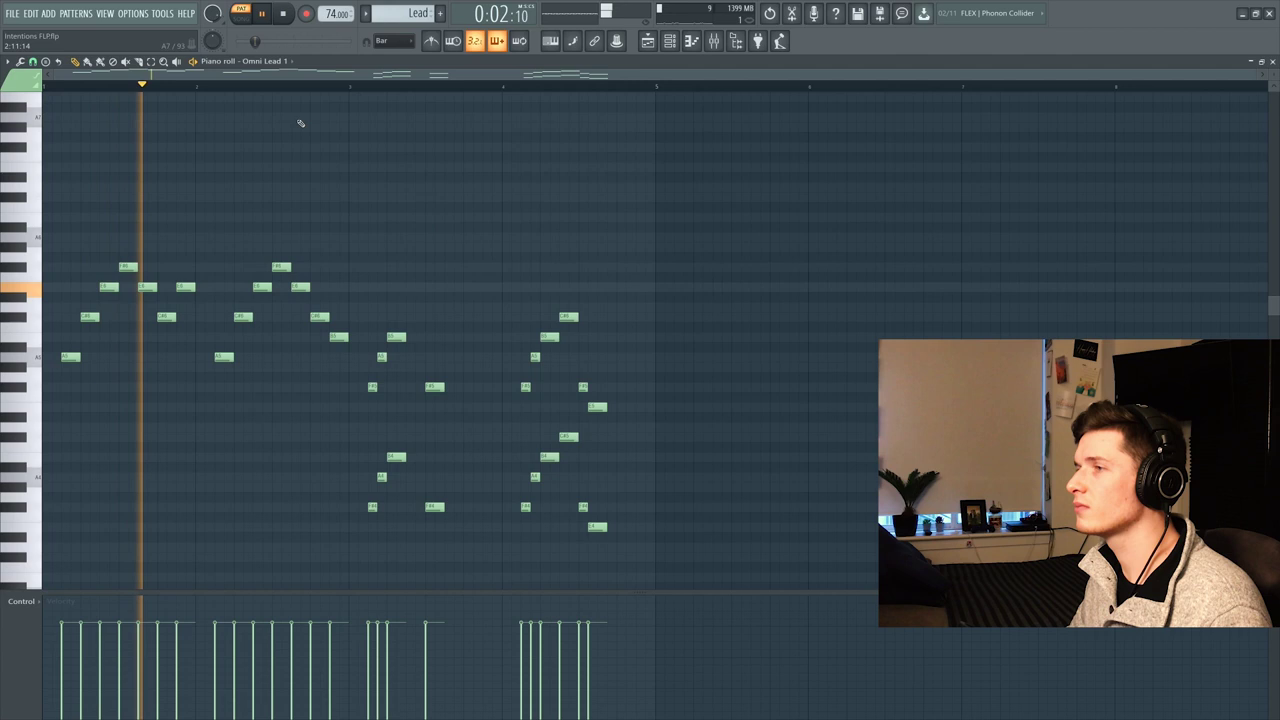
key("space")
left_click(349, 86)
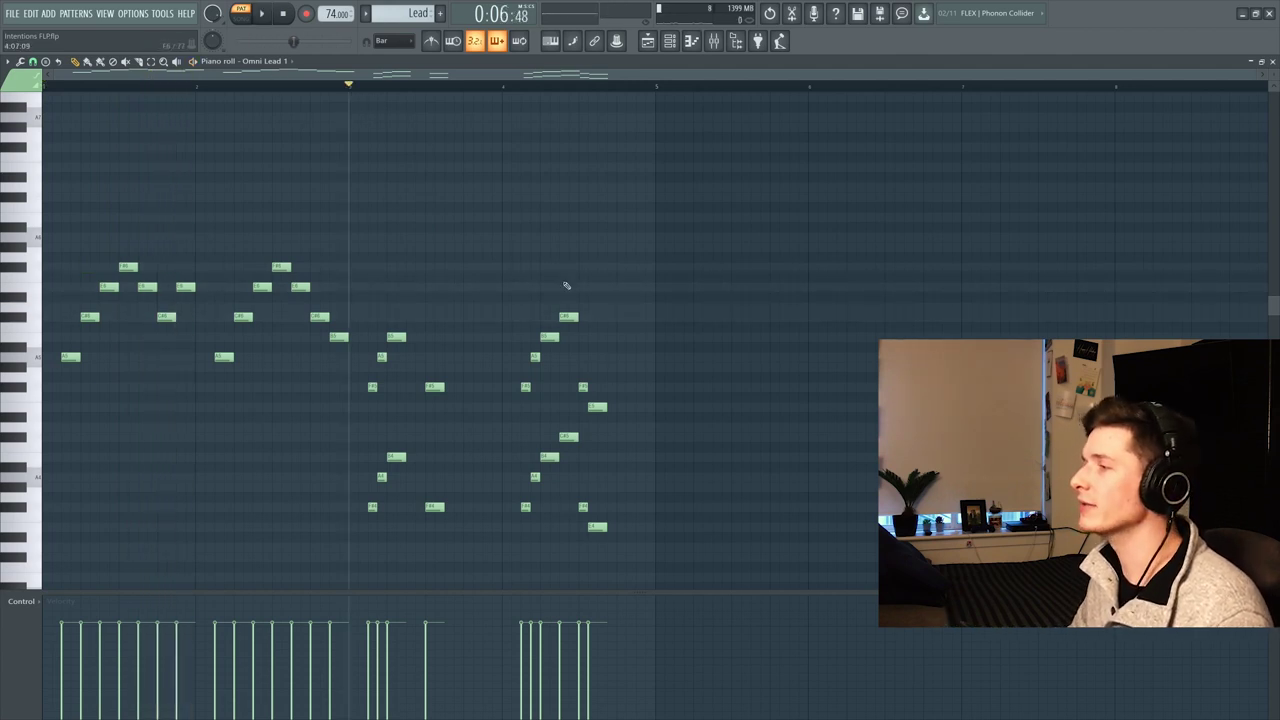
key("space")
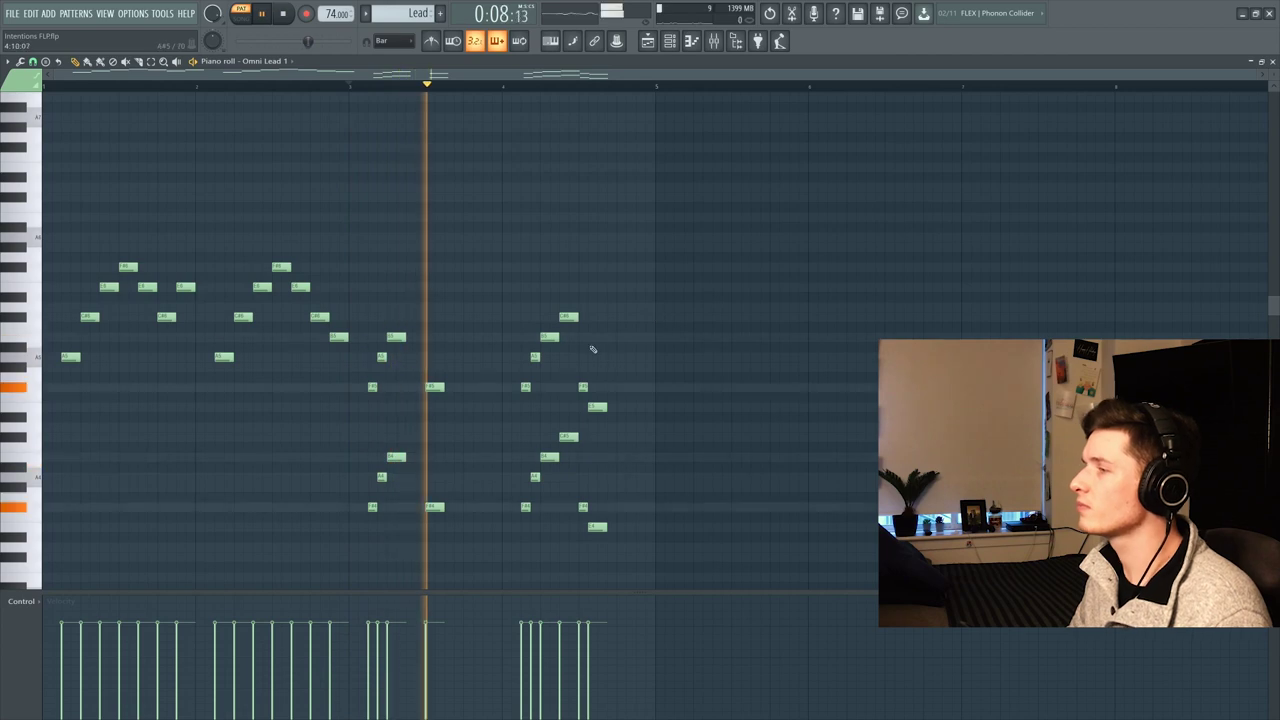
Inspect Fruity Reeverb 2 and Fruity parametric EQ 2 on the Lead mixer track while the pattern plays
key("F9")
left_click(1218, 100)
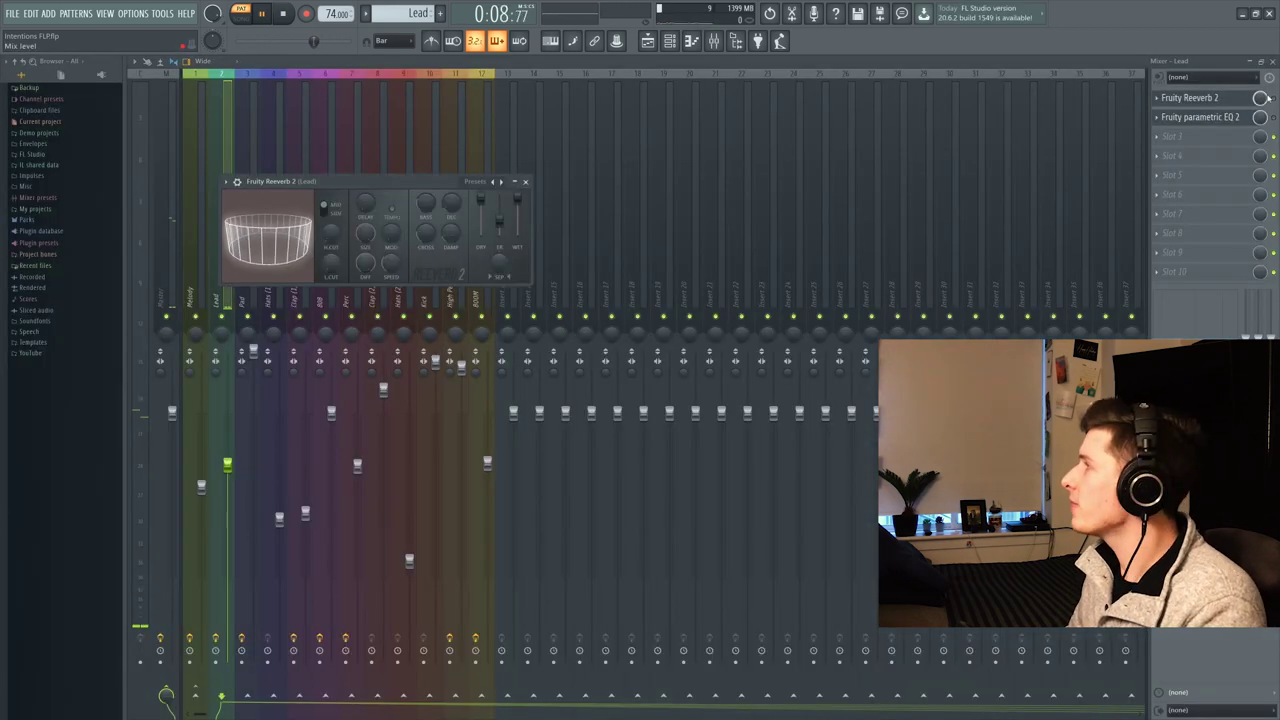
left_click(1220, 104)
left_click(1222, 118)
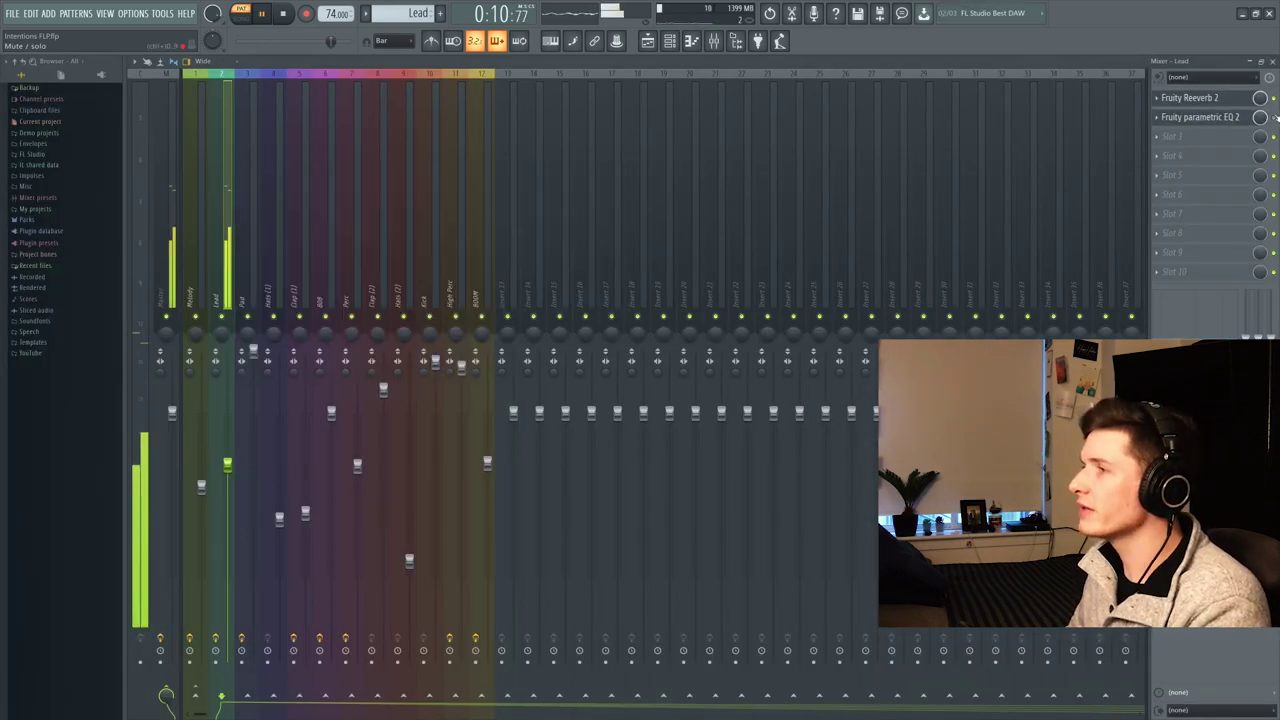
left_click(592, 216)
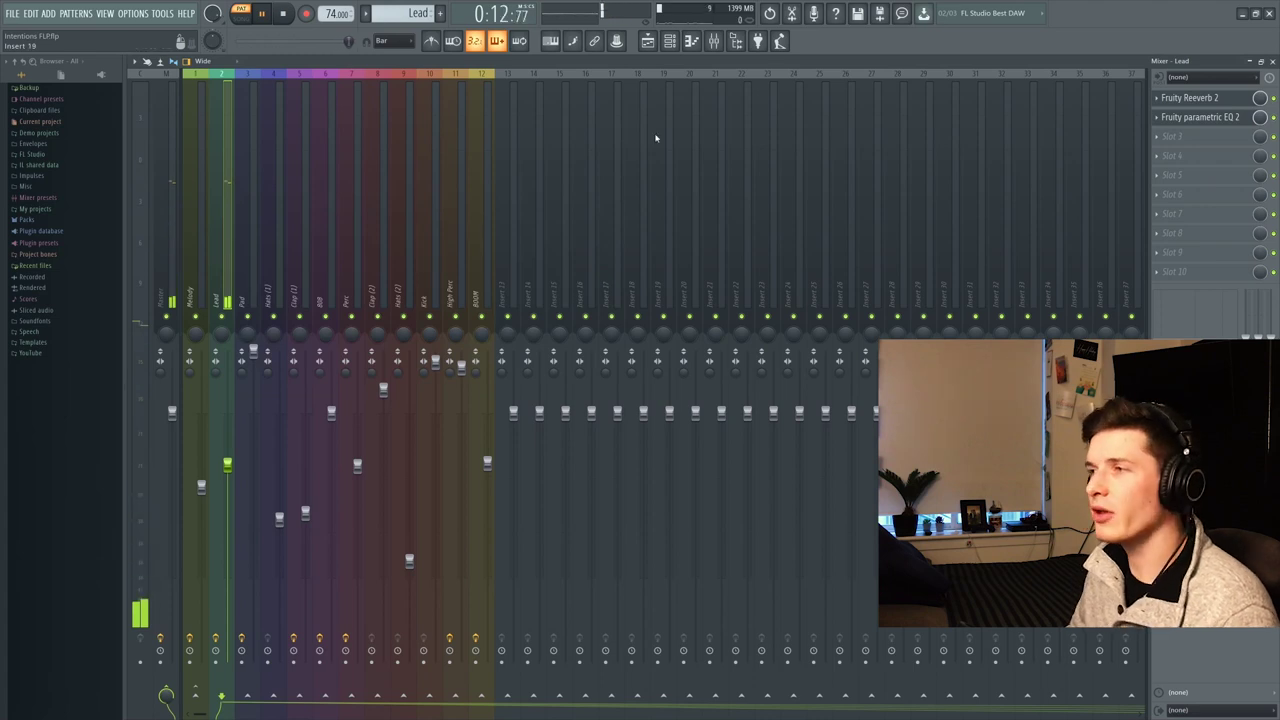
Place Hats clips on Track 4 and Clap clips on Track 5 at bars 5 and 9 of the playlist
left_click(648, 41)
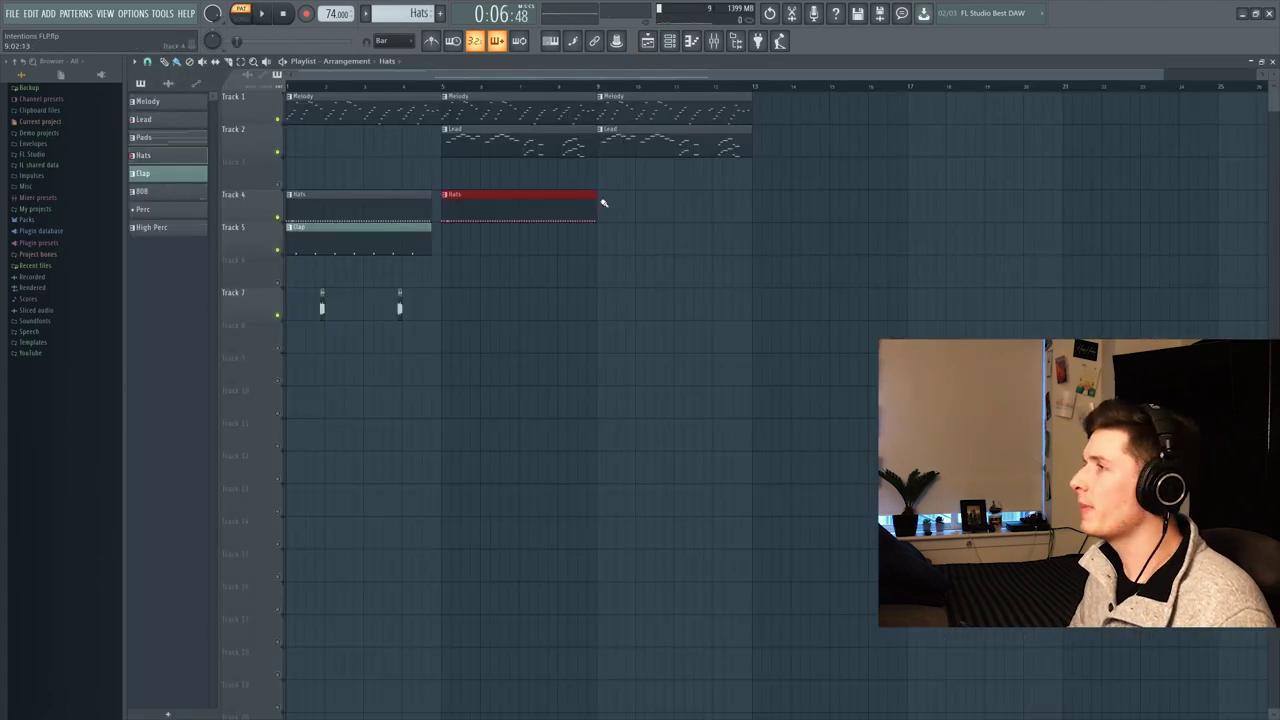
left_click(603, 203)
left_click(323, 246)
left_click(456, 249)
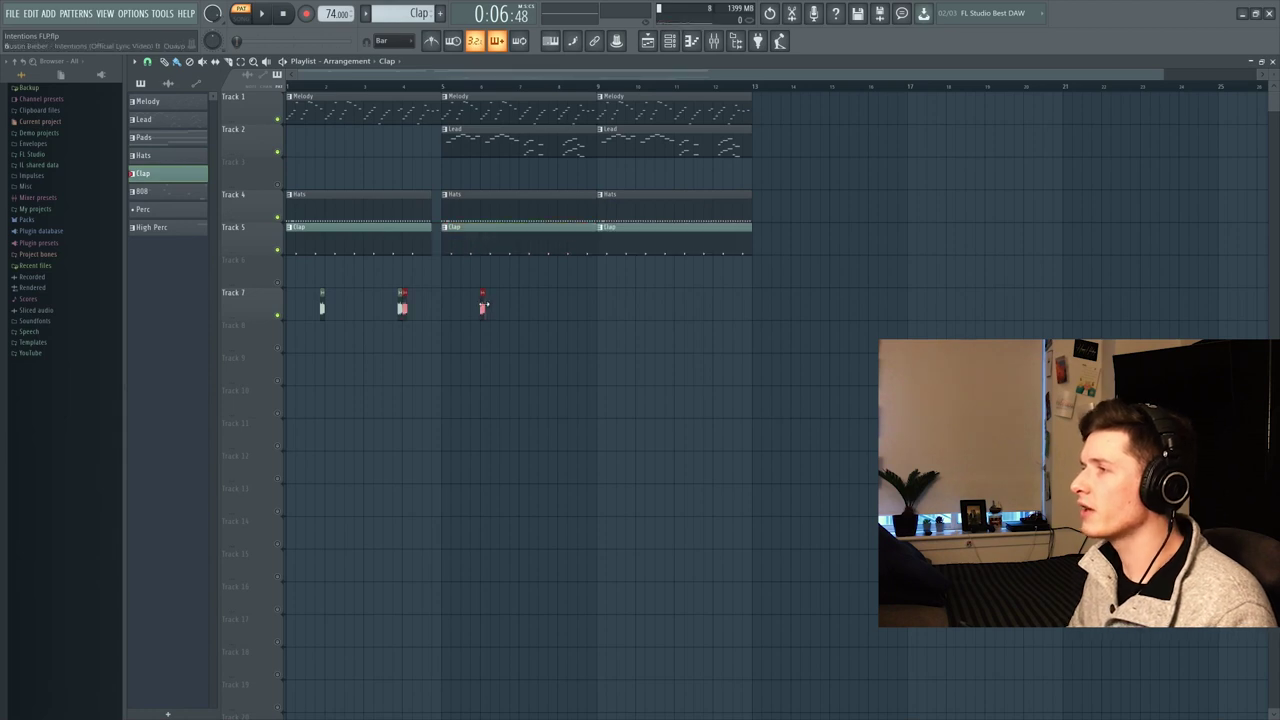
Repeat the pair of vocal clips on Track 7 across bars 5 to 12, aligned beneath the Hats and Clap clips
right_click(634, 300)
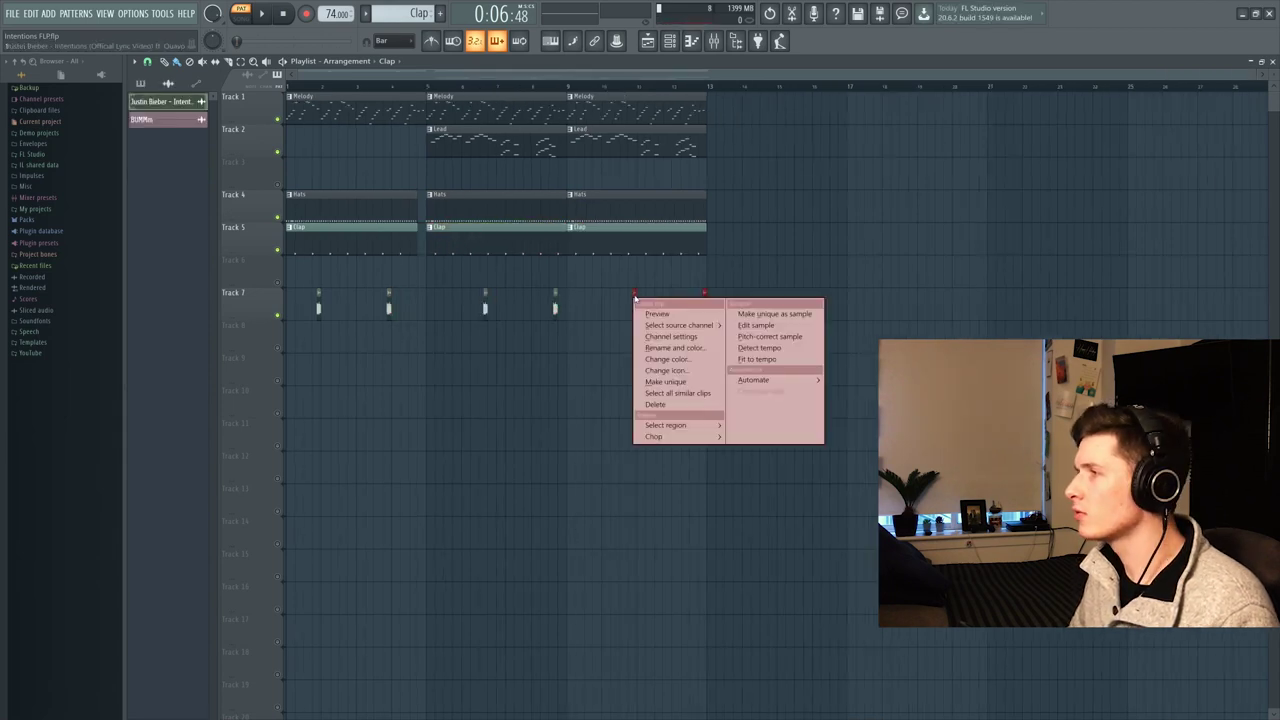
left_click(770, 325)
left_click(648, 42)
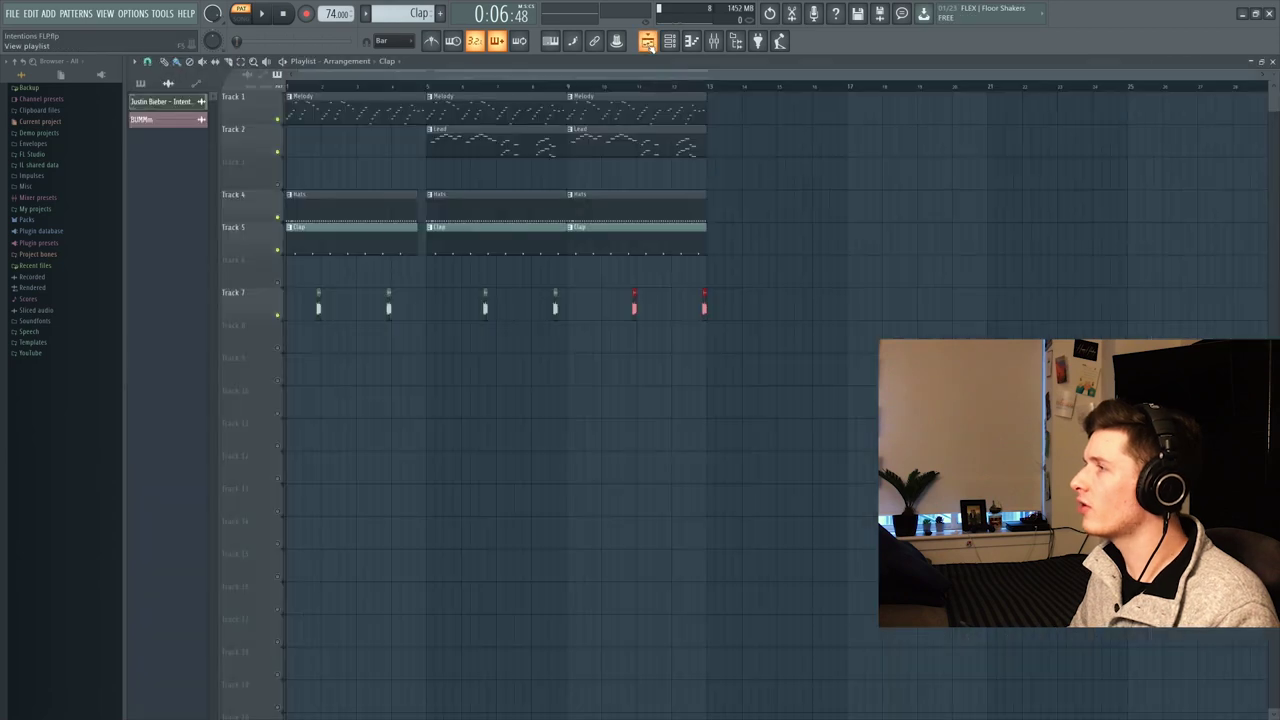
left_click(670, 41)
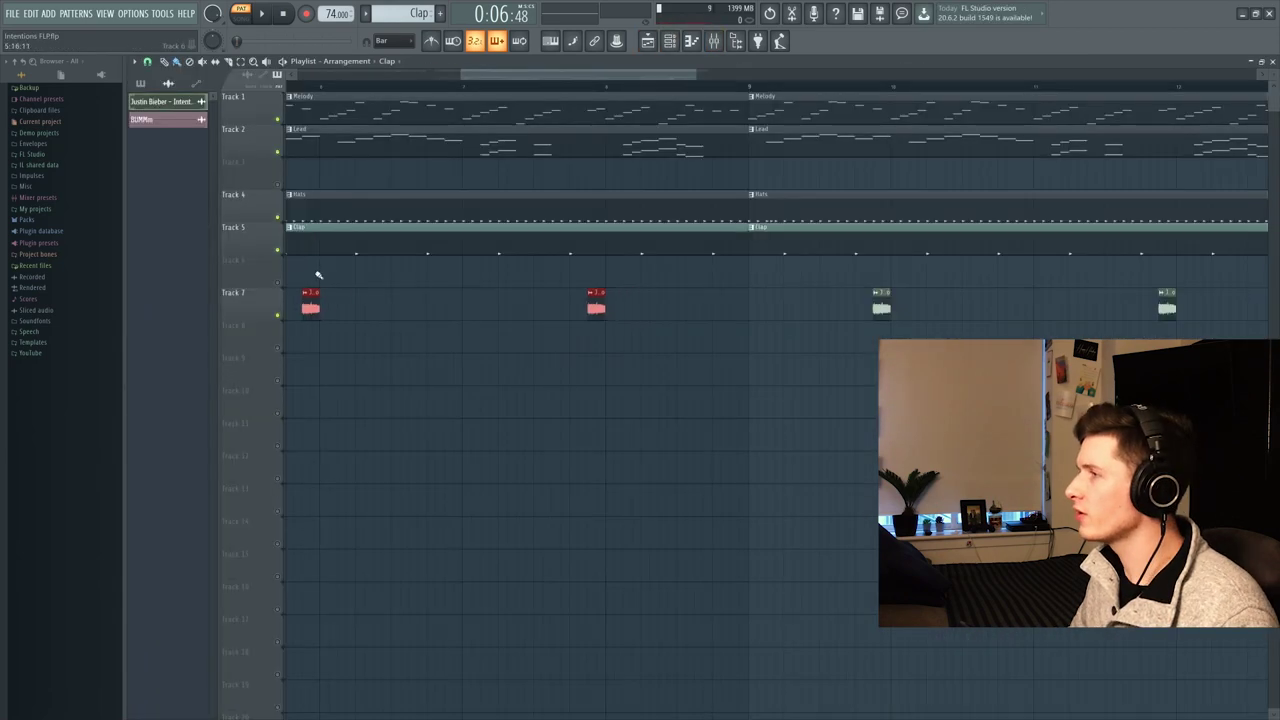
scroll(406, 300, "down", 5)
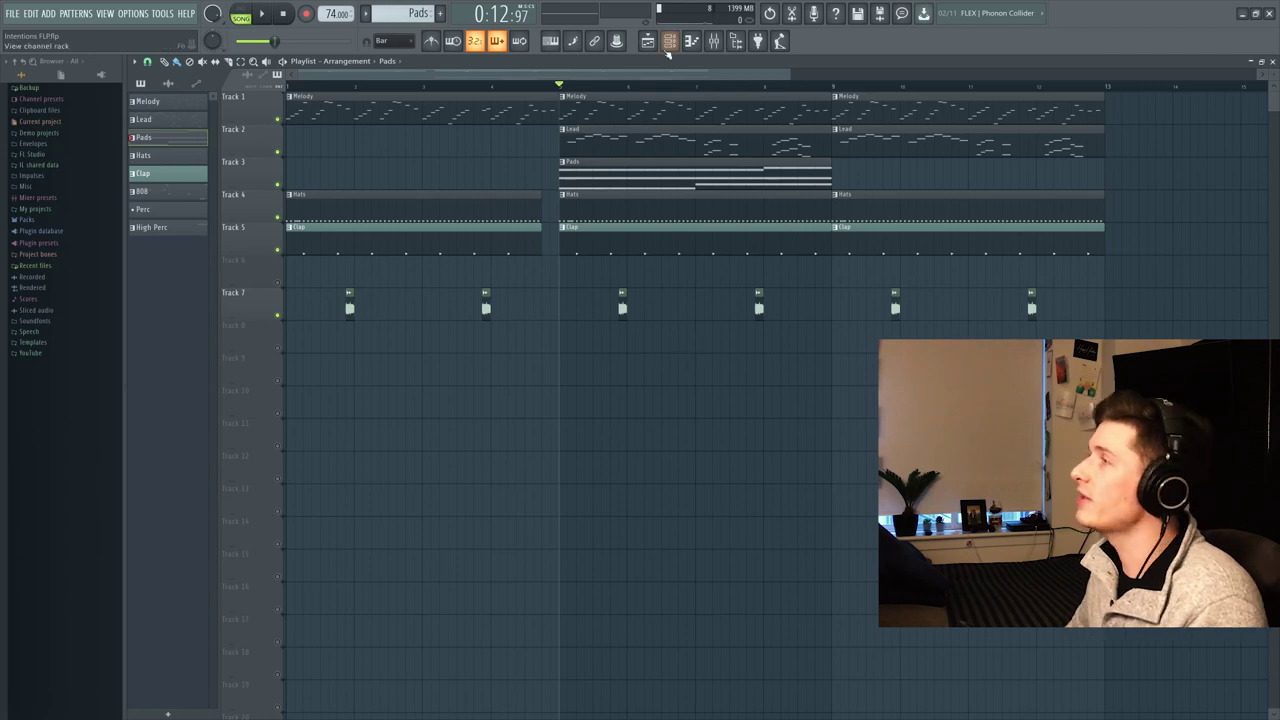
Inspect the Cascading Filters patch of Omni Chords in Omnisphere, including its oscillator layer and effects rack
left_click(691, 41)
left_click(697, 339)
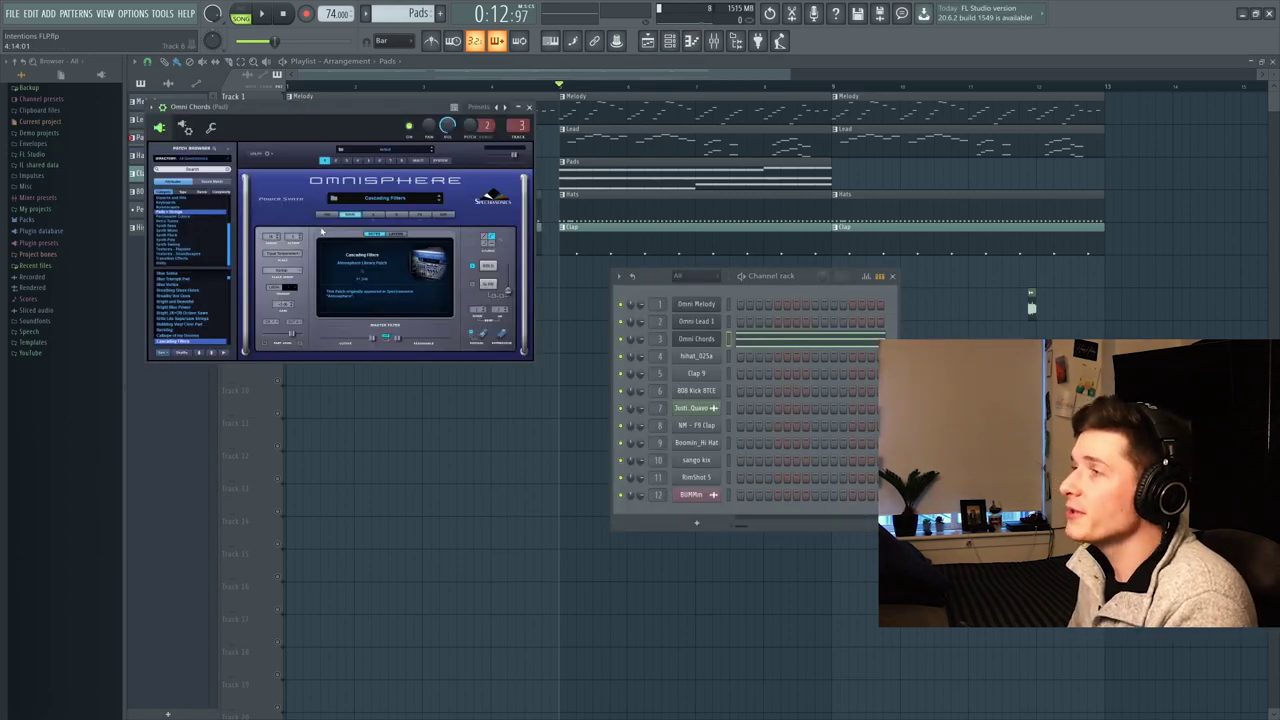
left_click(374, 215)
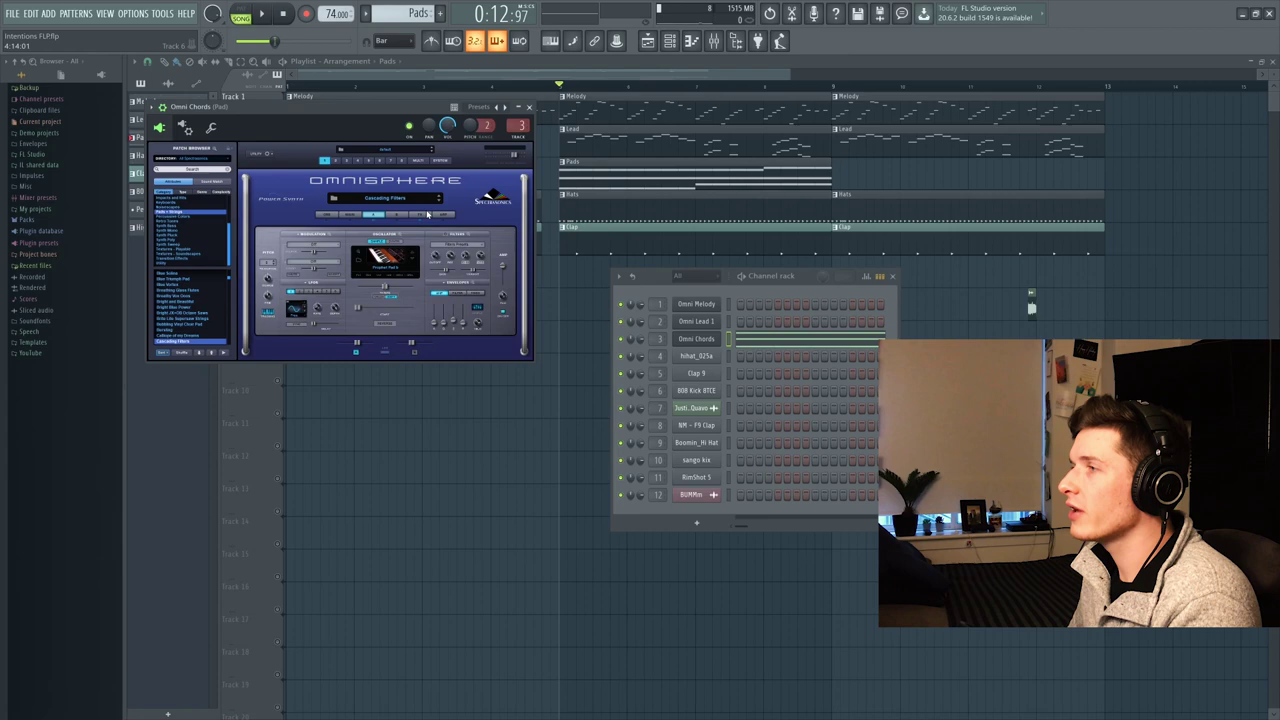
left_click(428, 215)
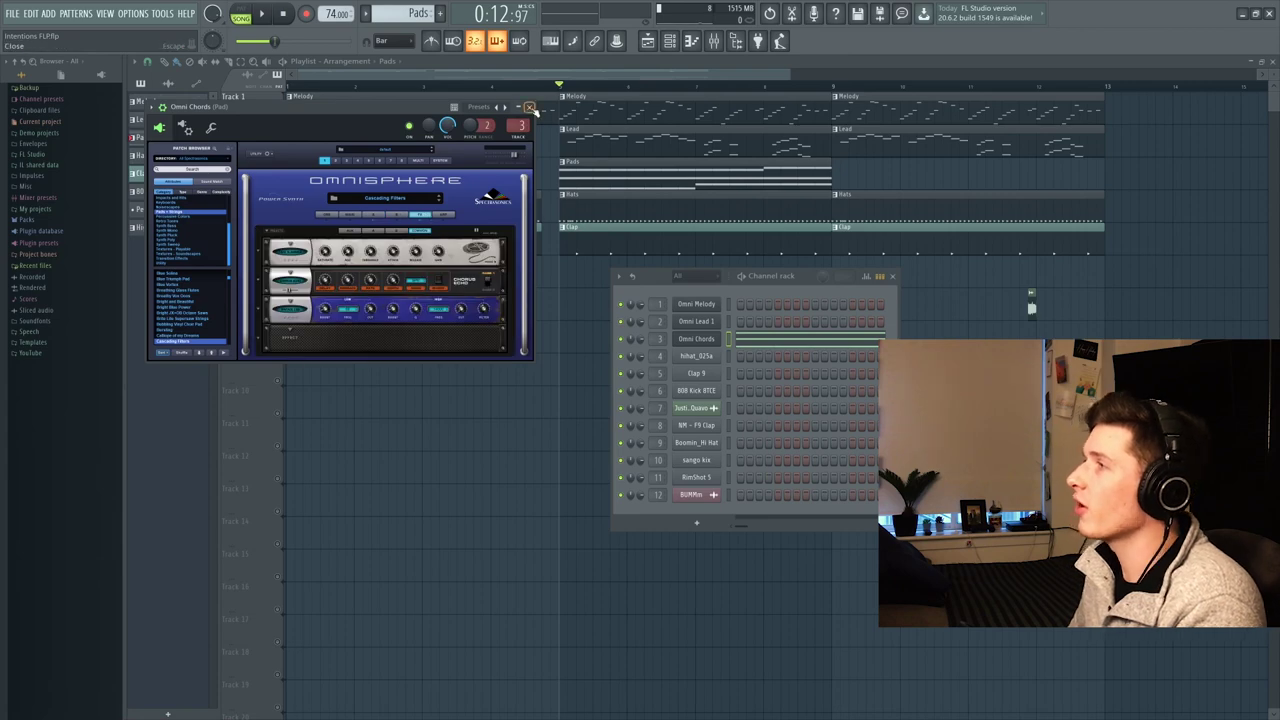
left_click(529, 106)
Listen to the Pads chords in the piano roll and review the Omni Chords oscillator and envelope settings during playback
key("F7")
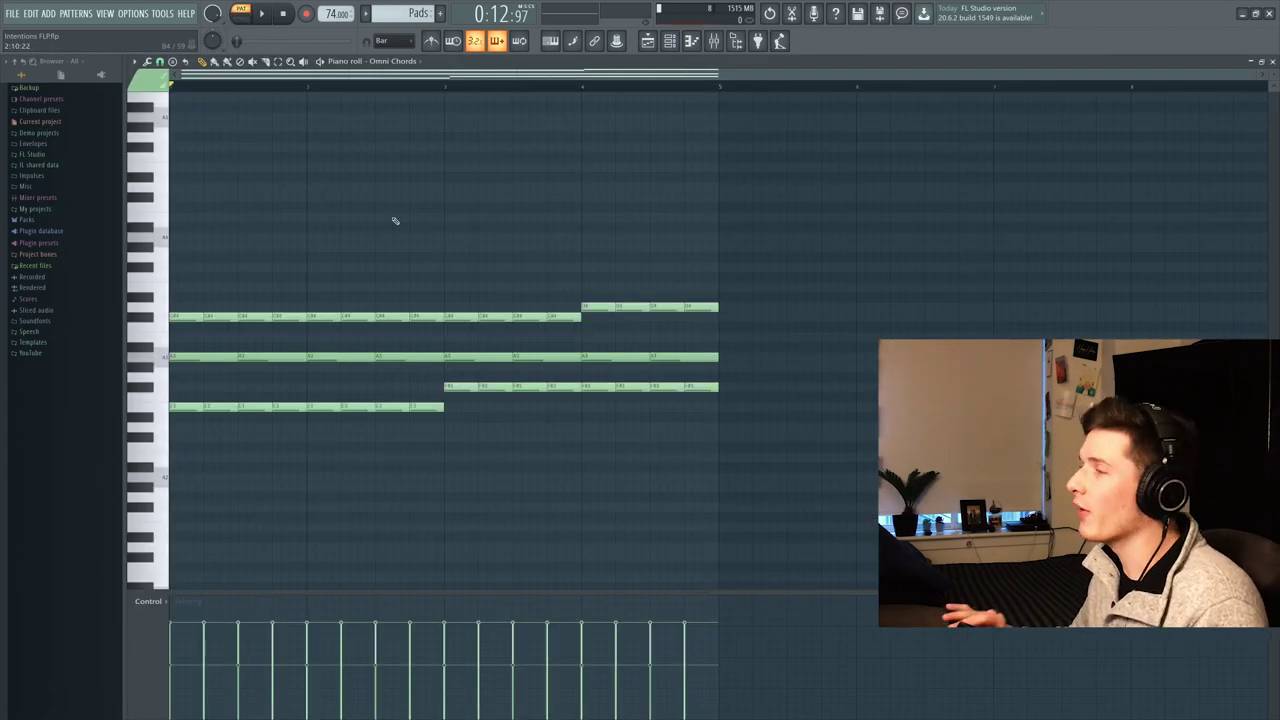
key("space")
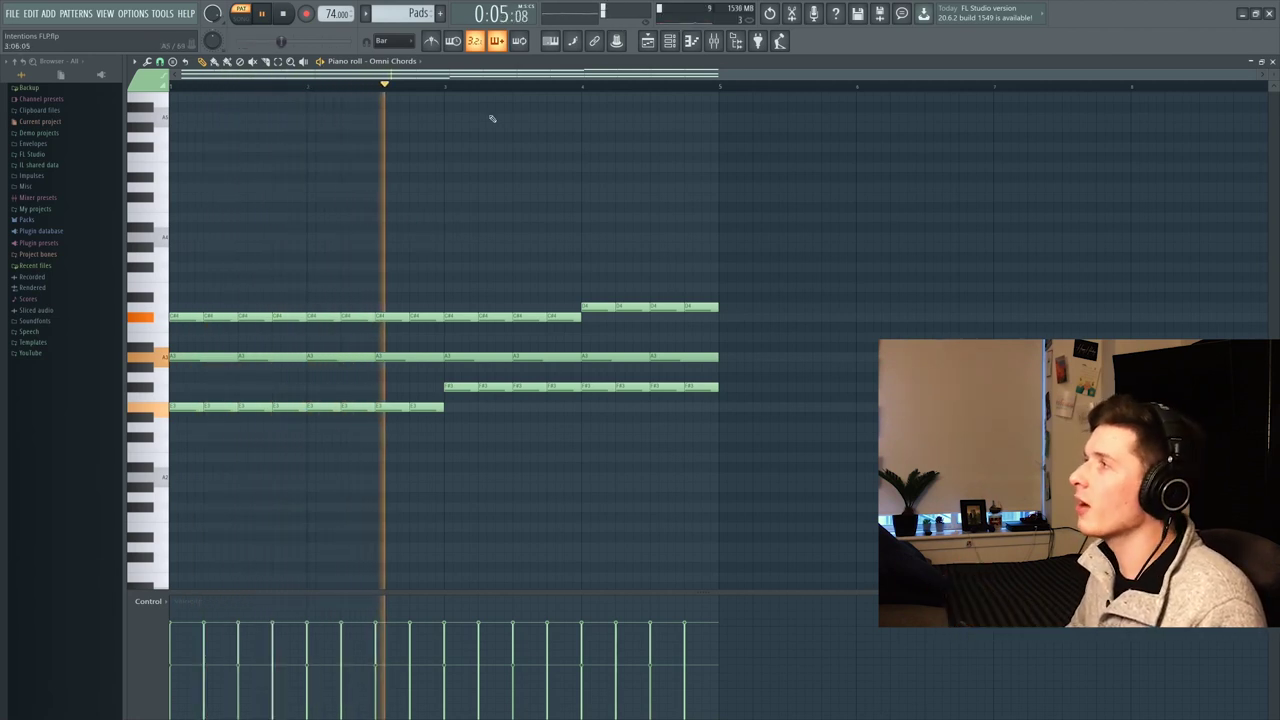
key("F6")
left_click(712, 338)
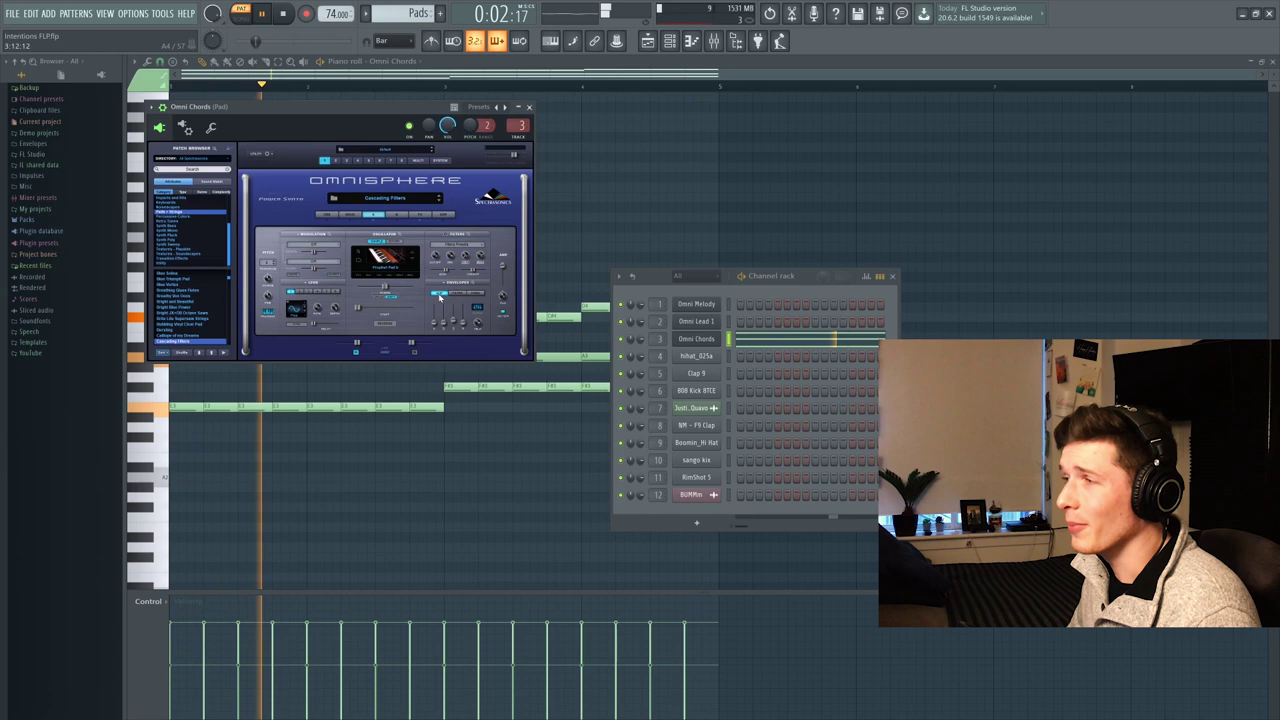
left_click(529, 107)
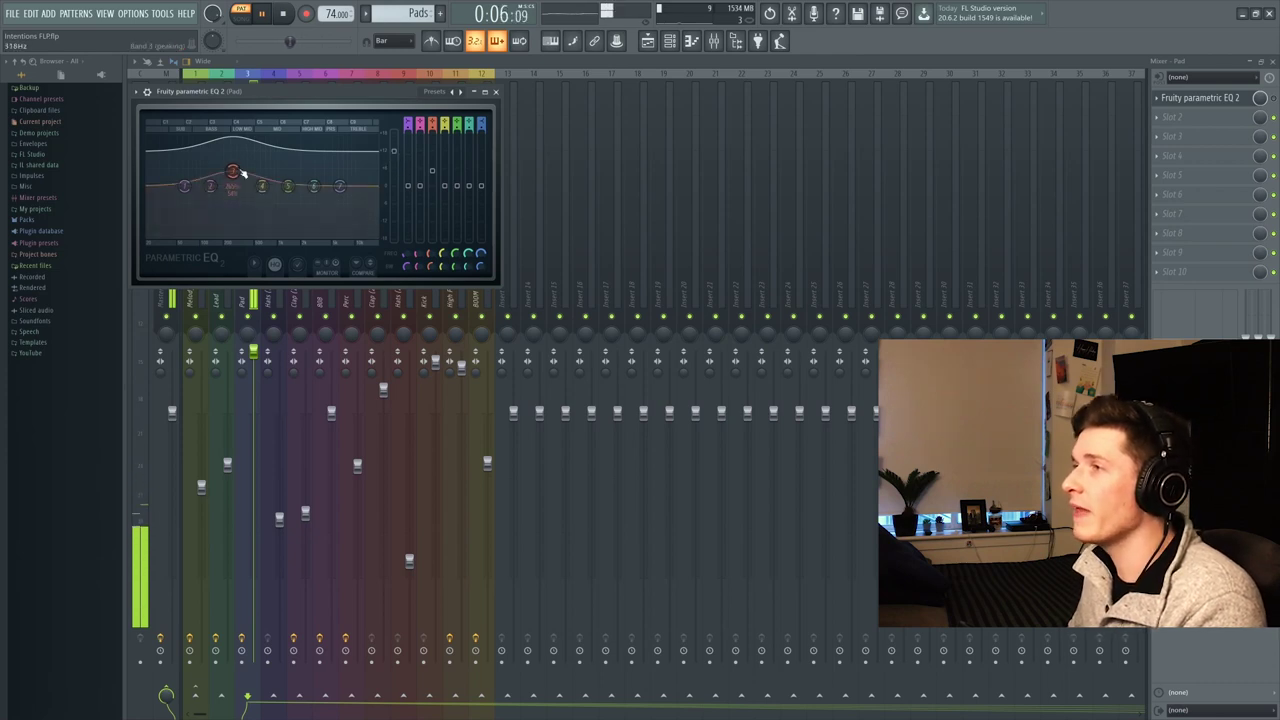
Check the Fruity parametric EQ 2 on the Pad mixer track and play the playlist arrangement from bar 5
left_click(1200, 97)
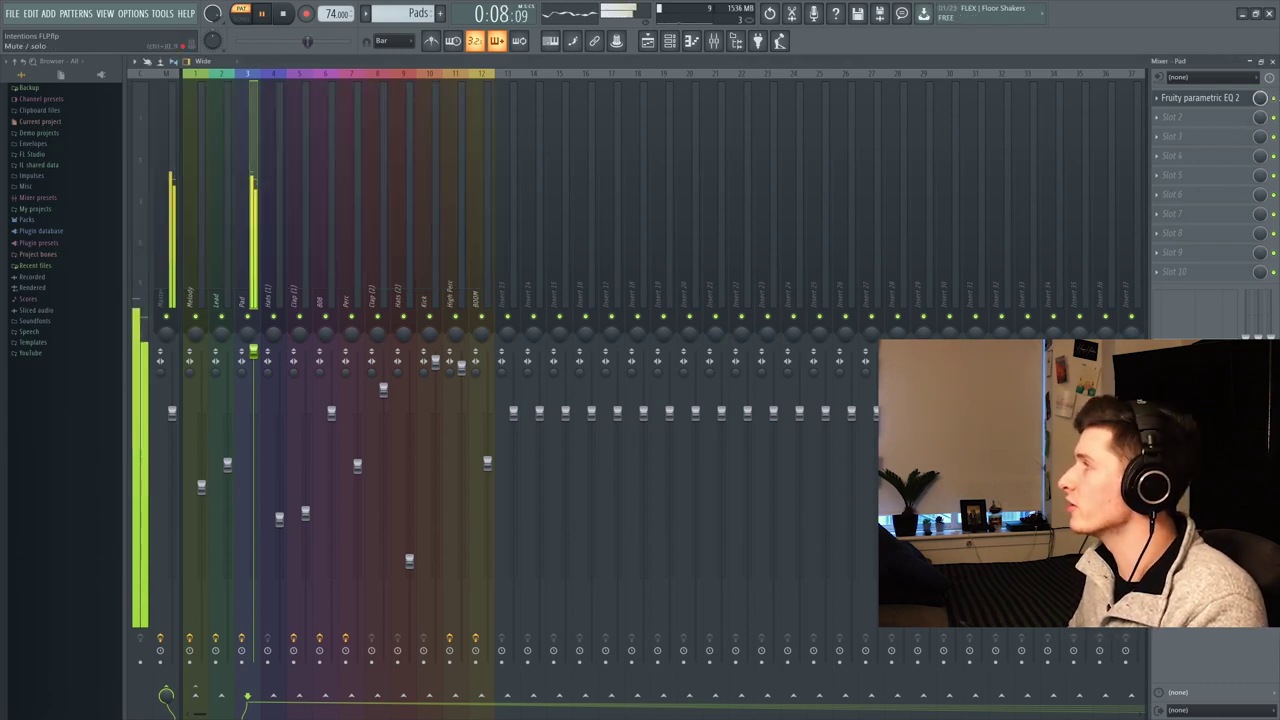
left_click(647, 40)
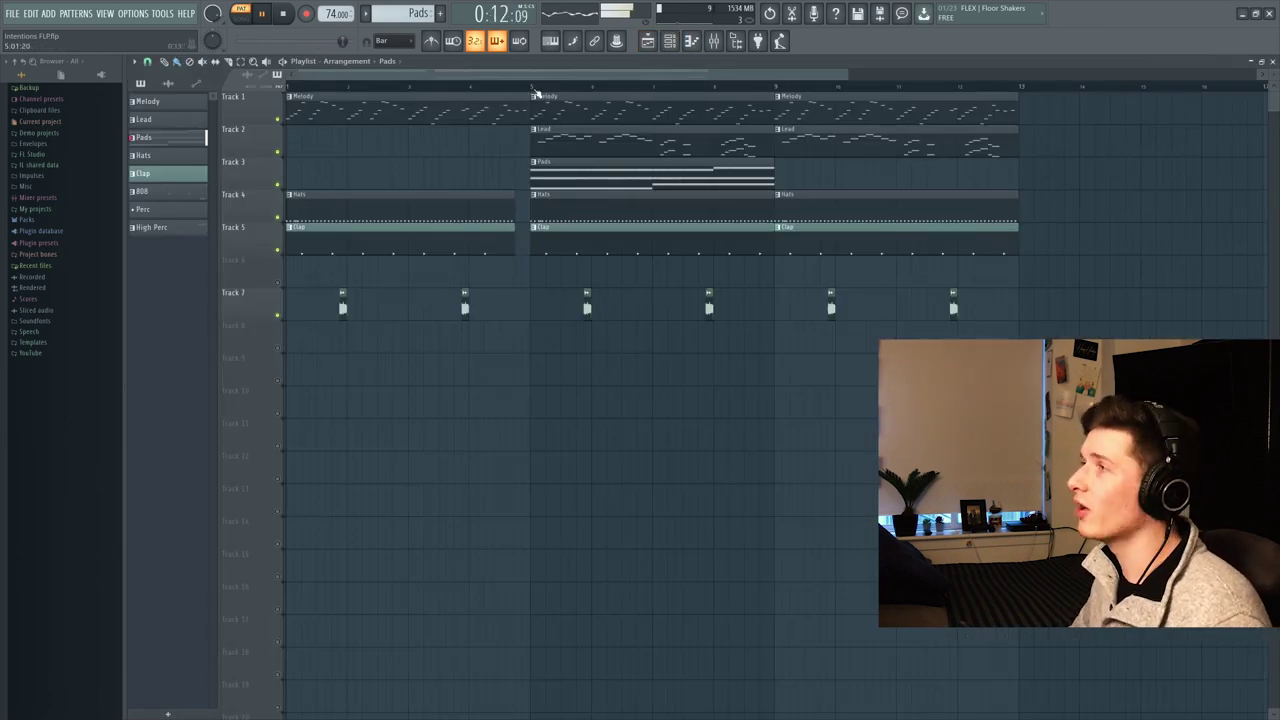
left_click(535, 93)
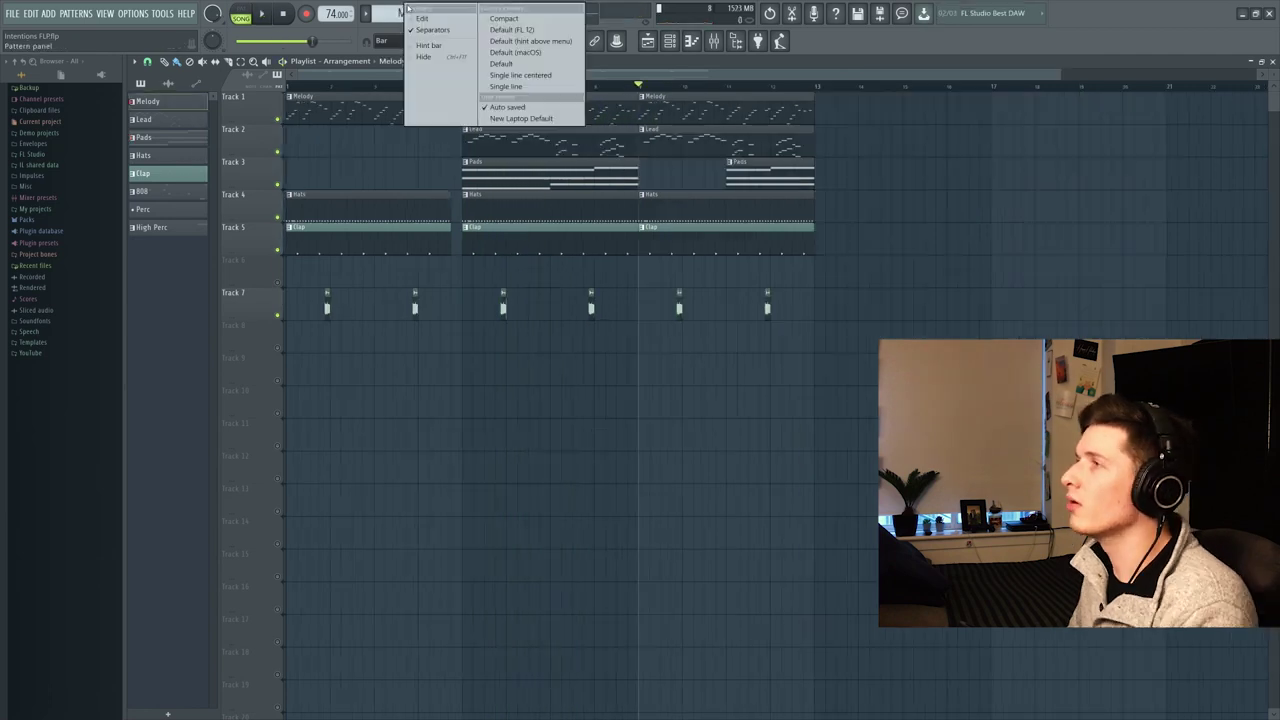
left_click(520, 16)
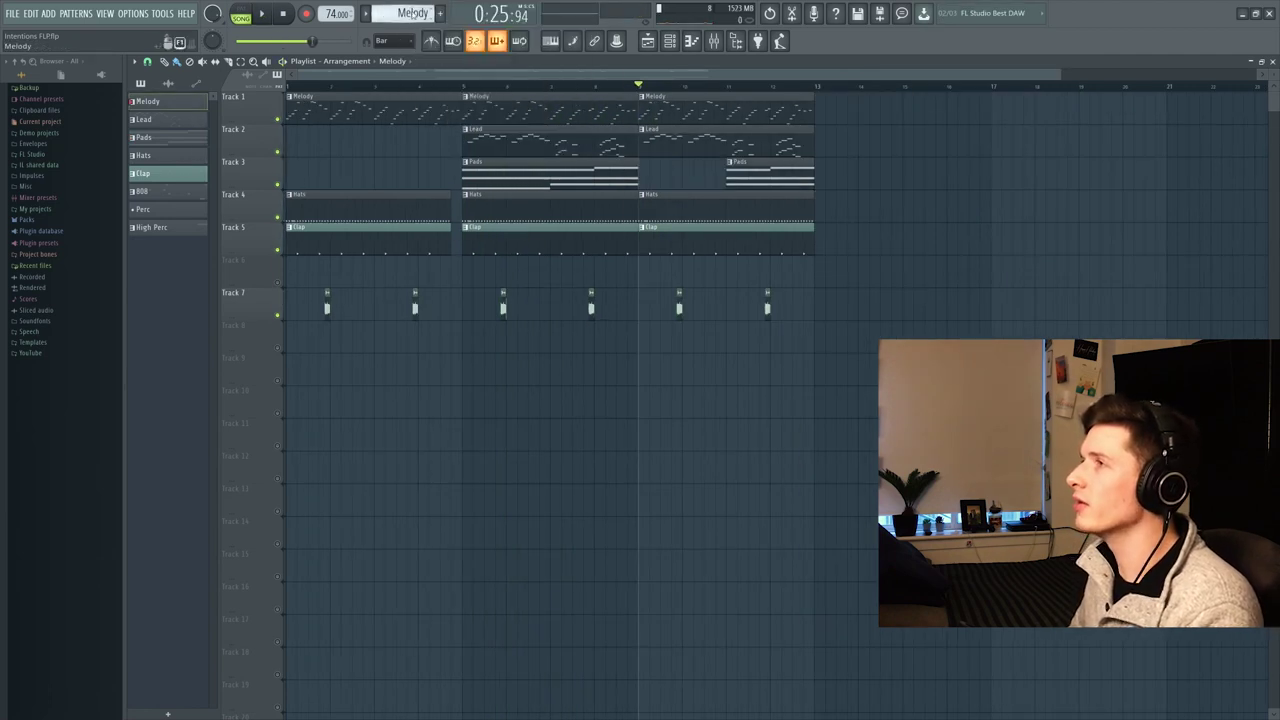
Give the Melody, Lead, Pads, Clap, Perc, Hats and High Perc patterns random colors
right_click(412, 14)
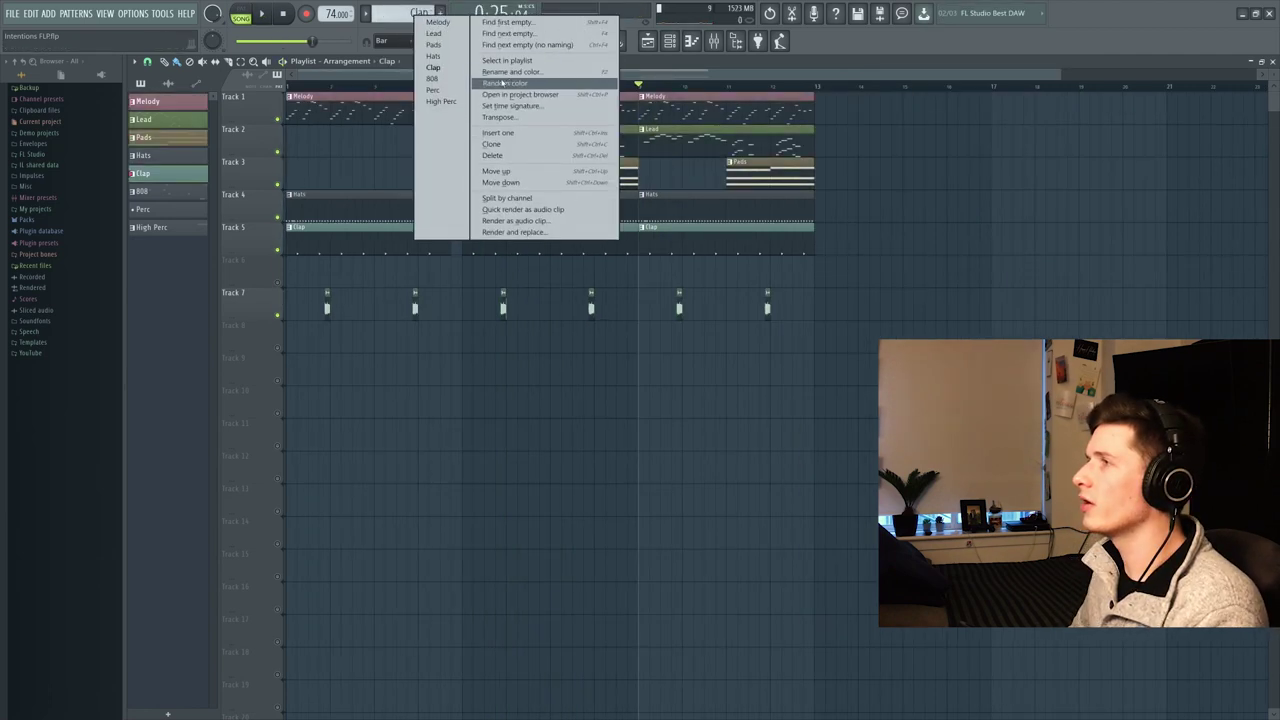
left_click(510, 86)
right_click(411, 19)
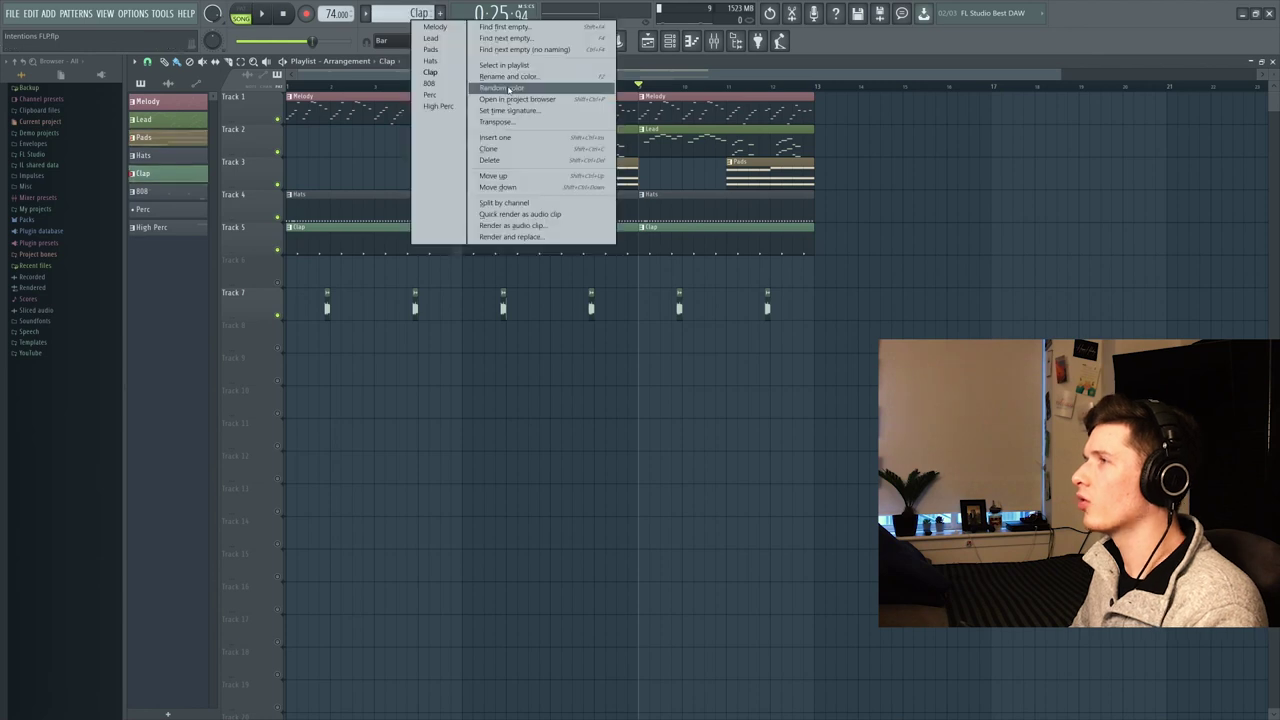
left_click(508, 89)
left_click_drag(411, 16, 411, 8)
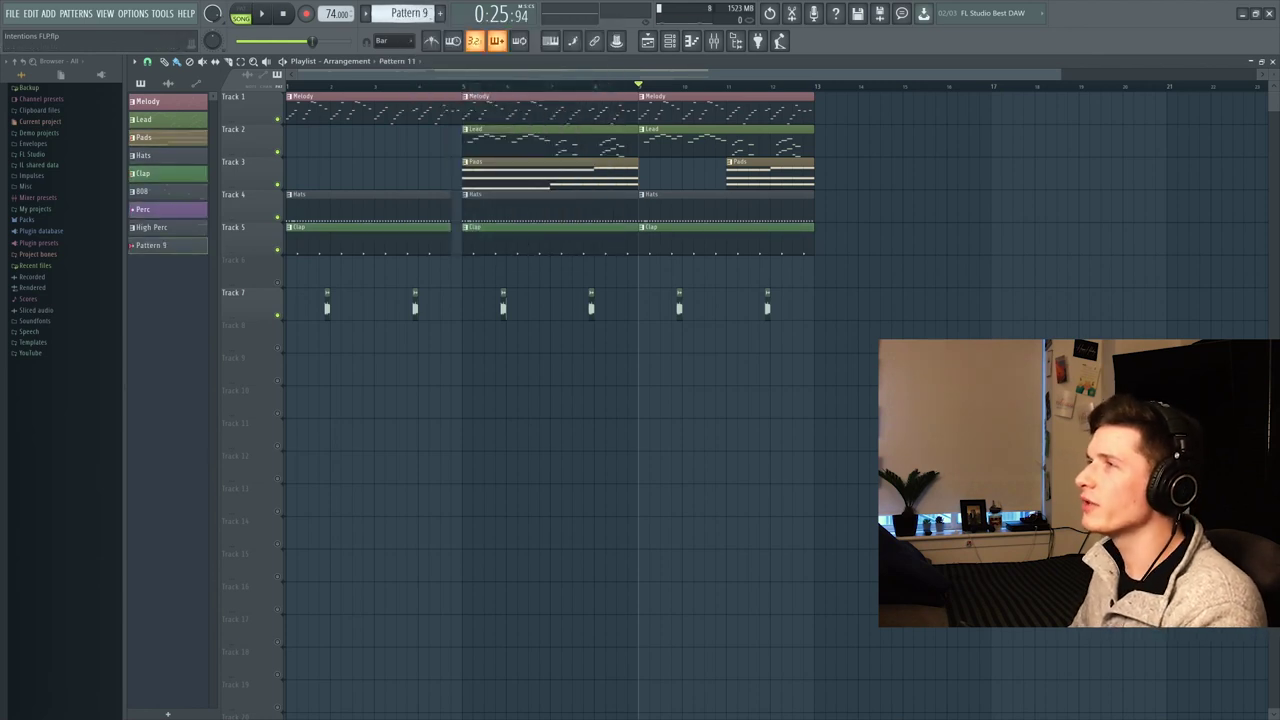
left_click(571, 199)
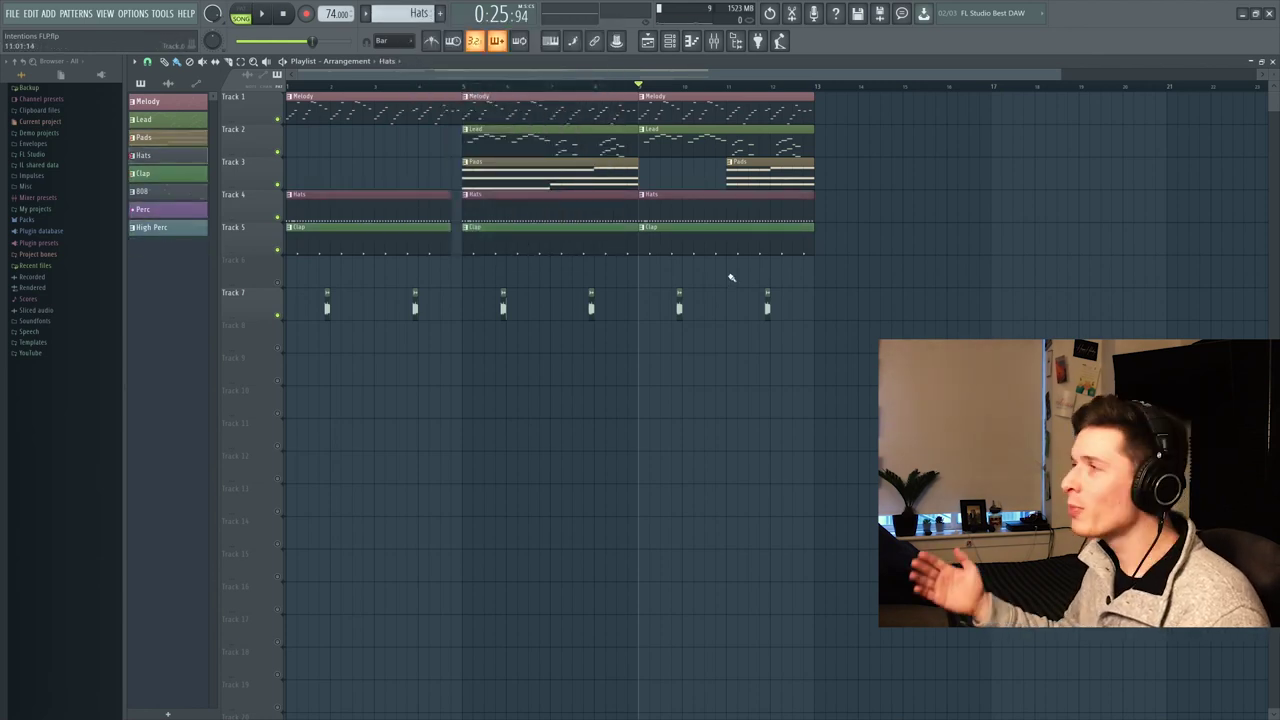
Open the 808 pattern in the piano roll and compare the notes of the 808 Kick BTCE and sango kix channels
left_click(445, 13)
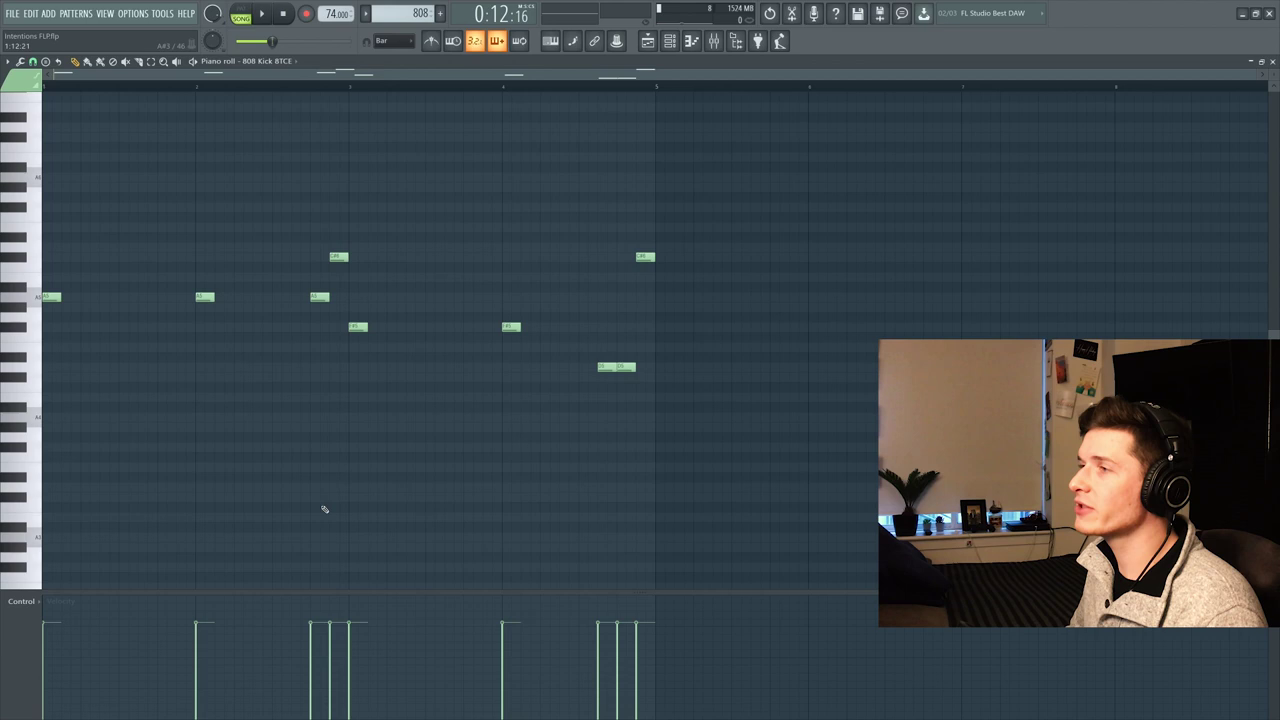
left_click(258, 62)
left_click(345, 210)
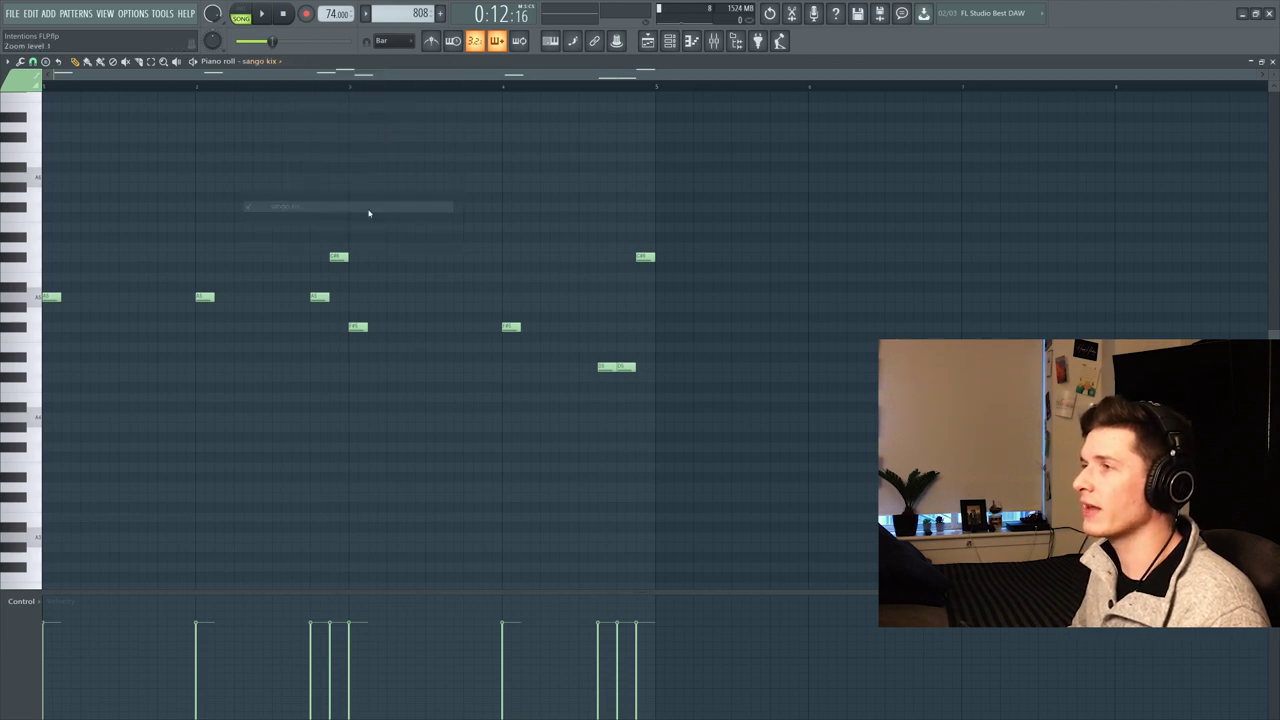
left_click(272, 68)
left_click(330, 165)
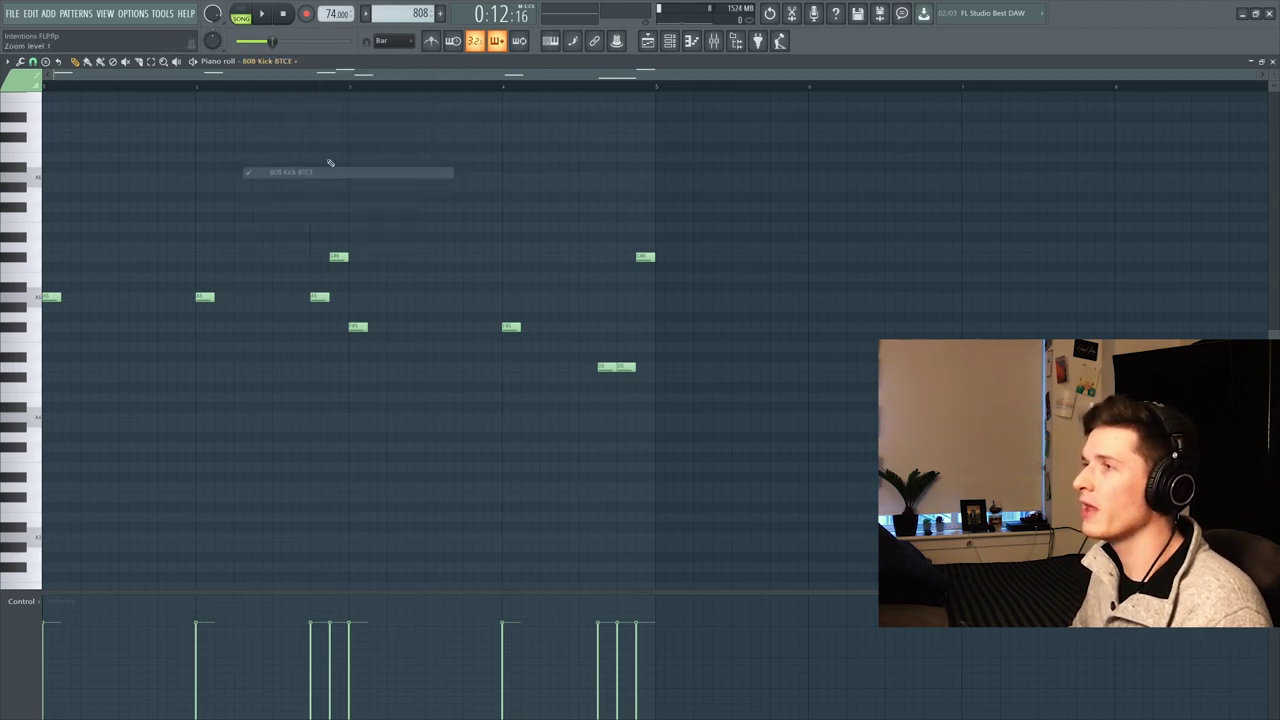
Play the 808 pattern on its own and review the sampler settings of 808 Kick BTCE and sango kix
left_click(245, 10)
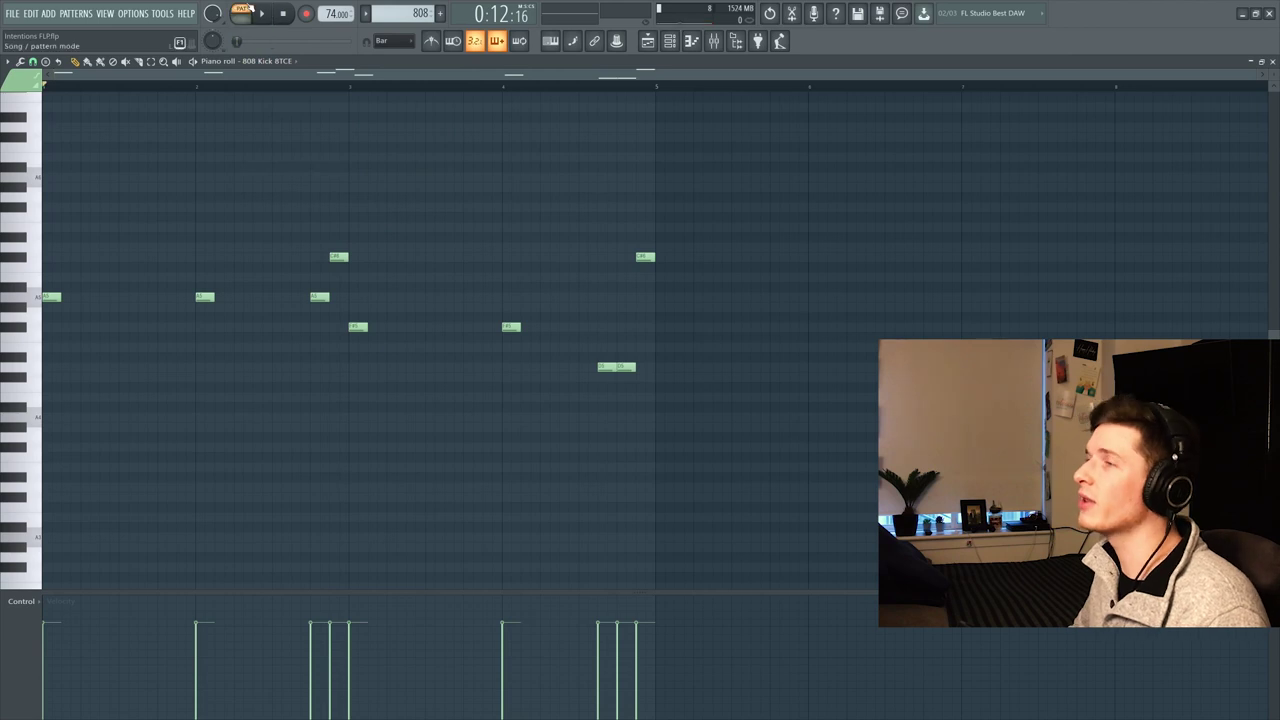
key("space")
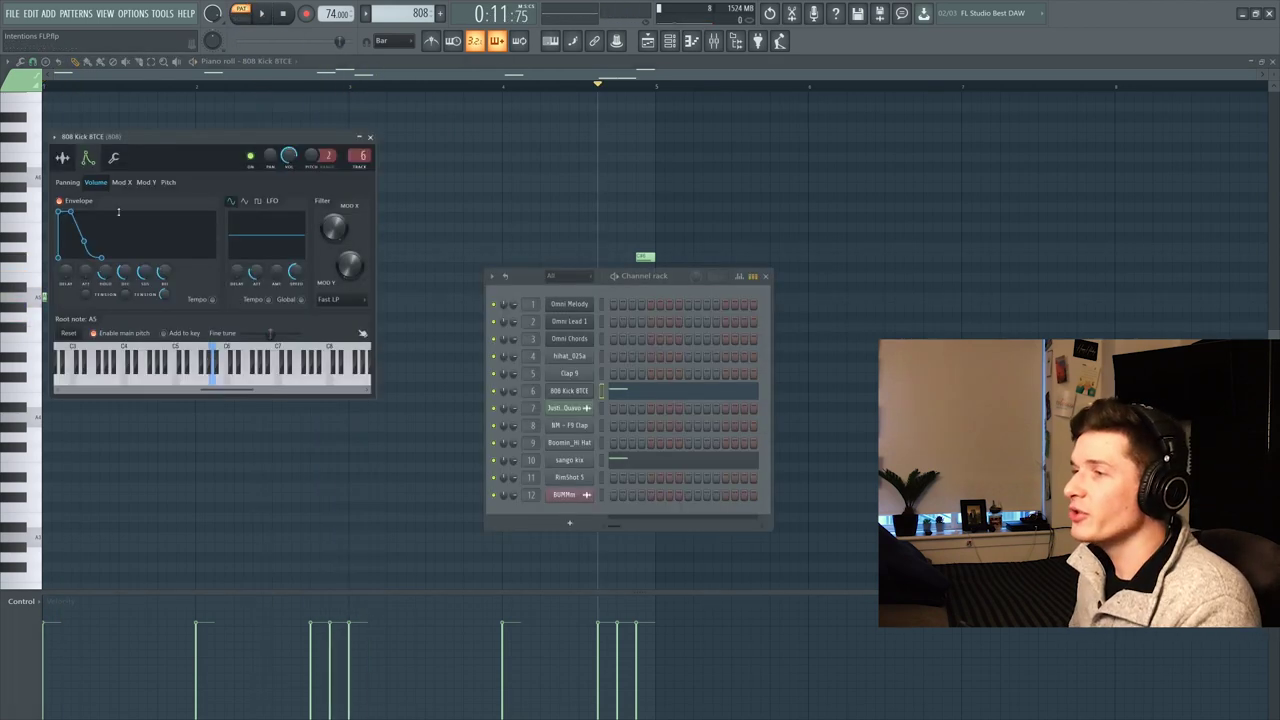
left_click(70, 159)
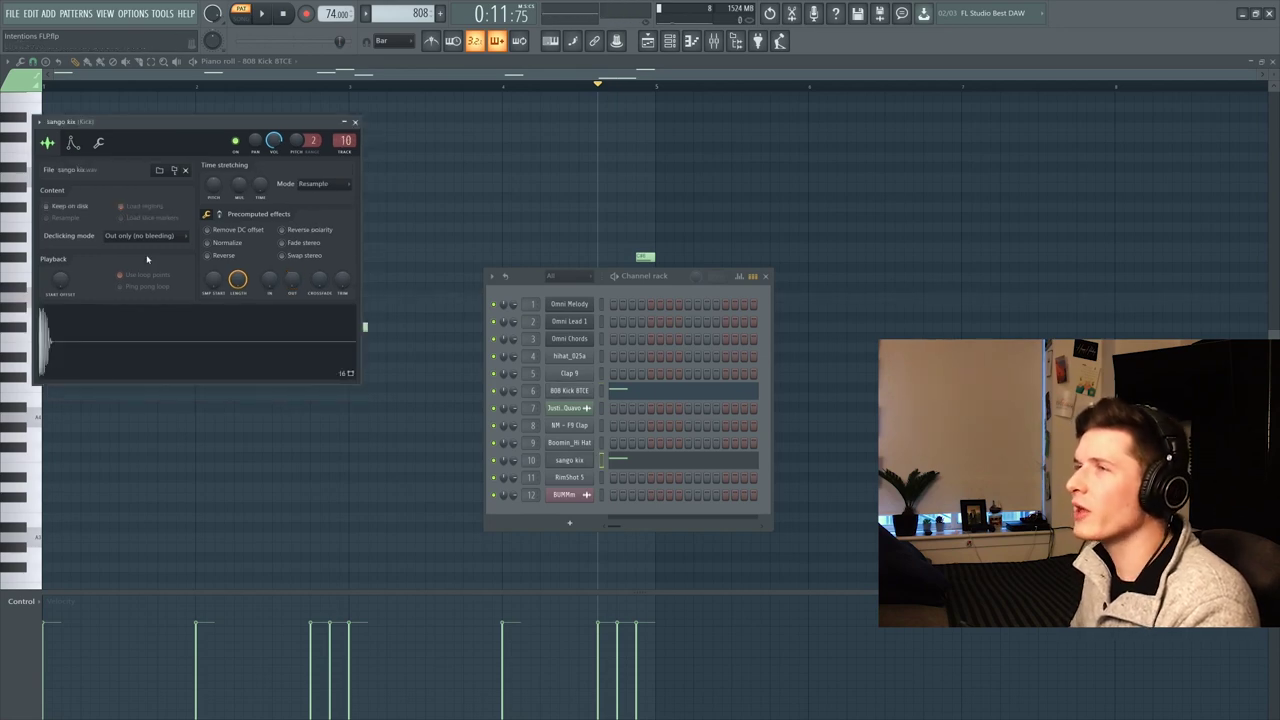
left_click(183, 341)
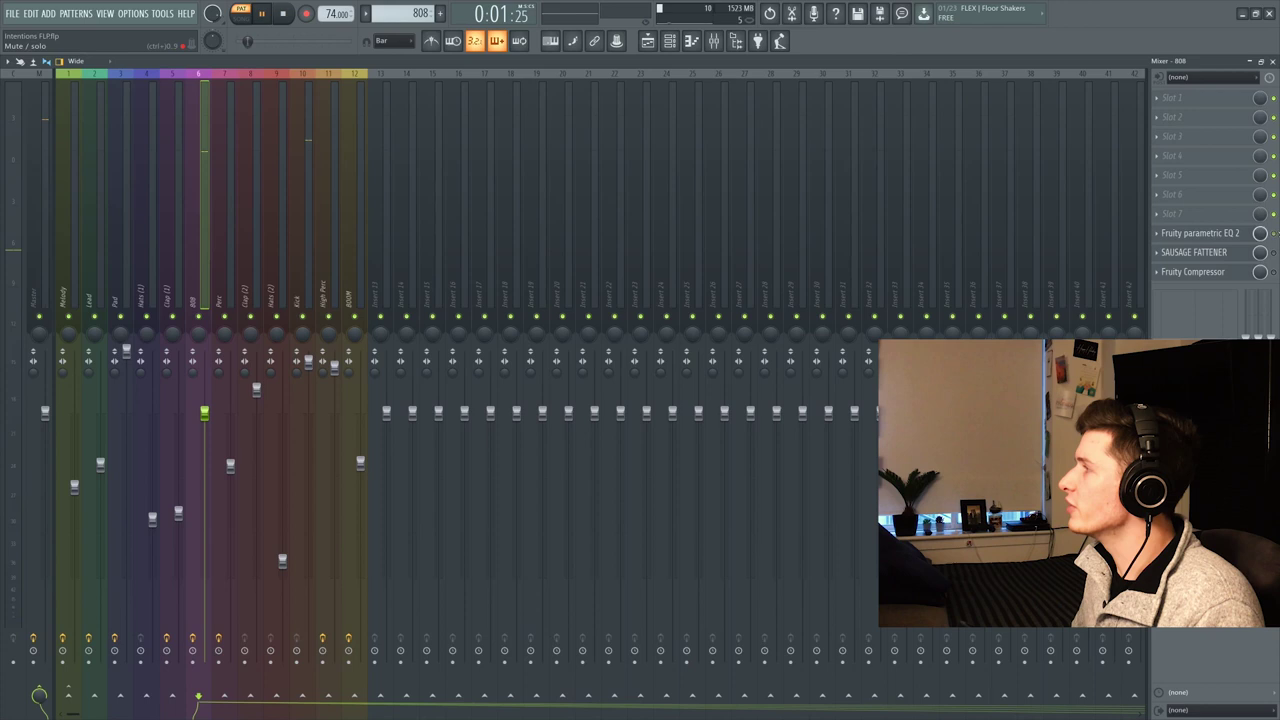
Inspect Fruity parametric EQ 2 and Sausage Fattener on the 808 mixer track, trying out the Fatness amount during playback
left_click(1205, 234)
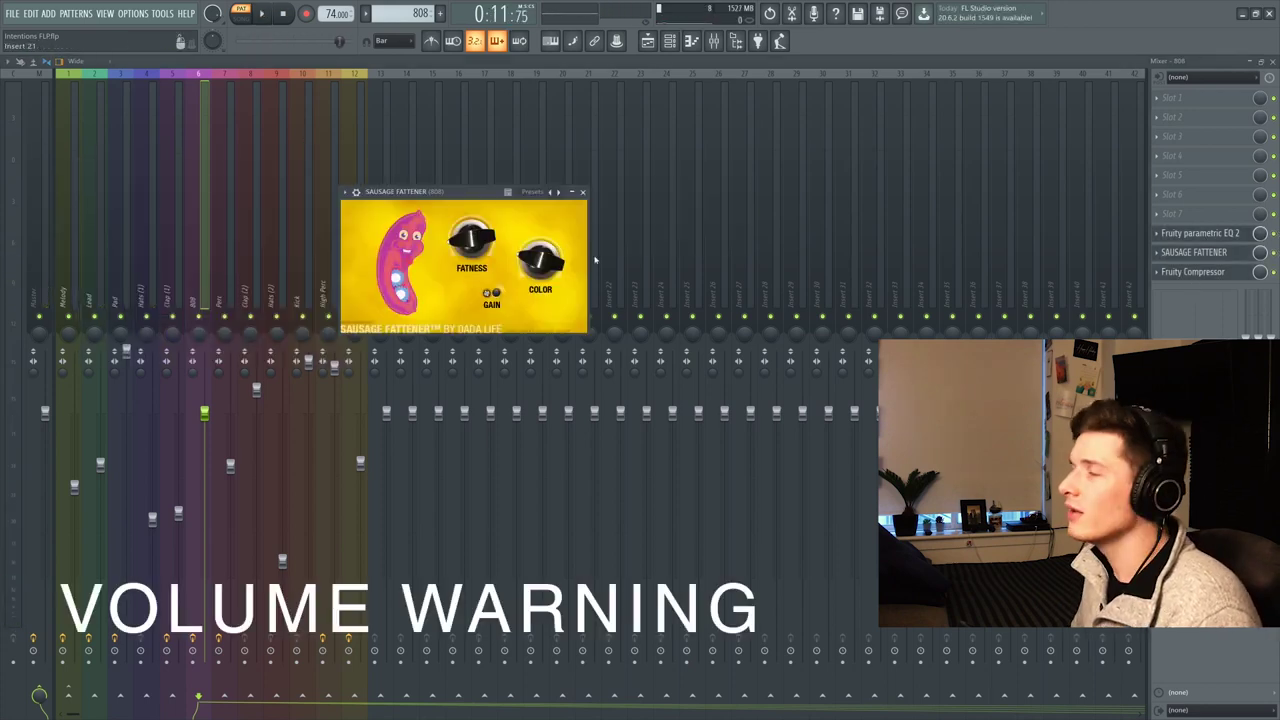
key("space")
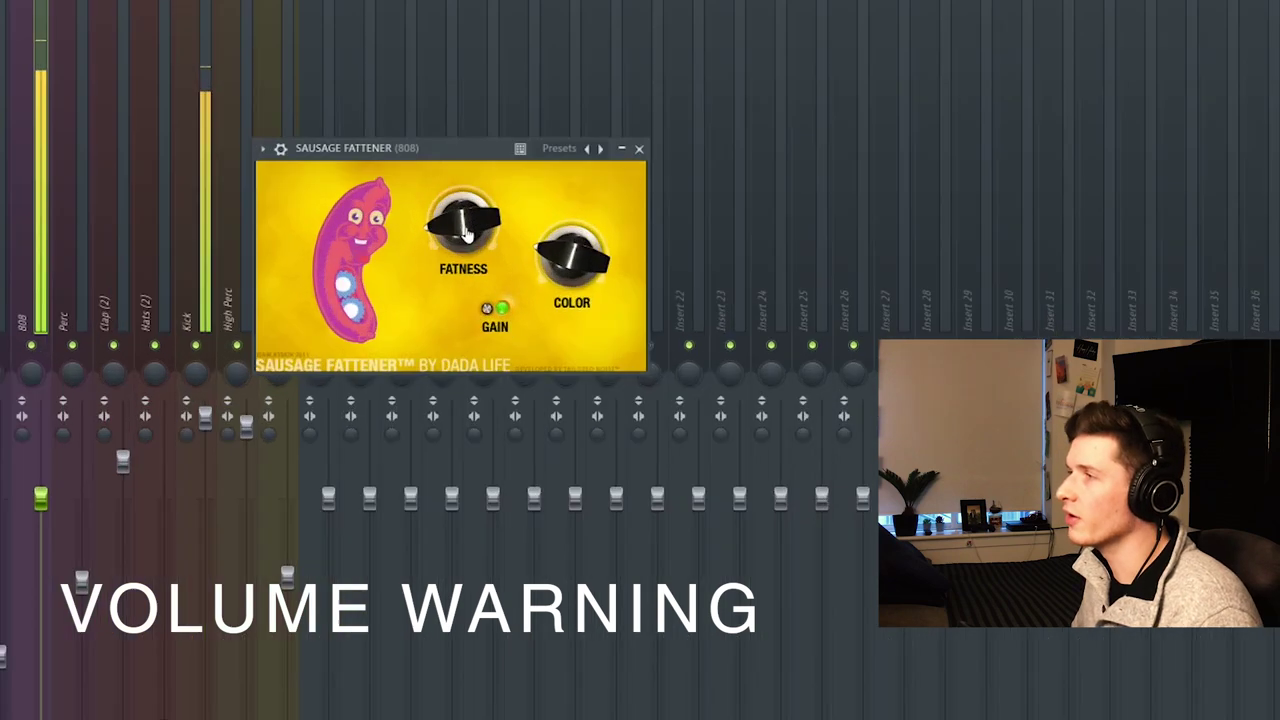
left_click_drag(473, 236, 473, 150)
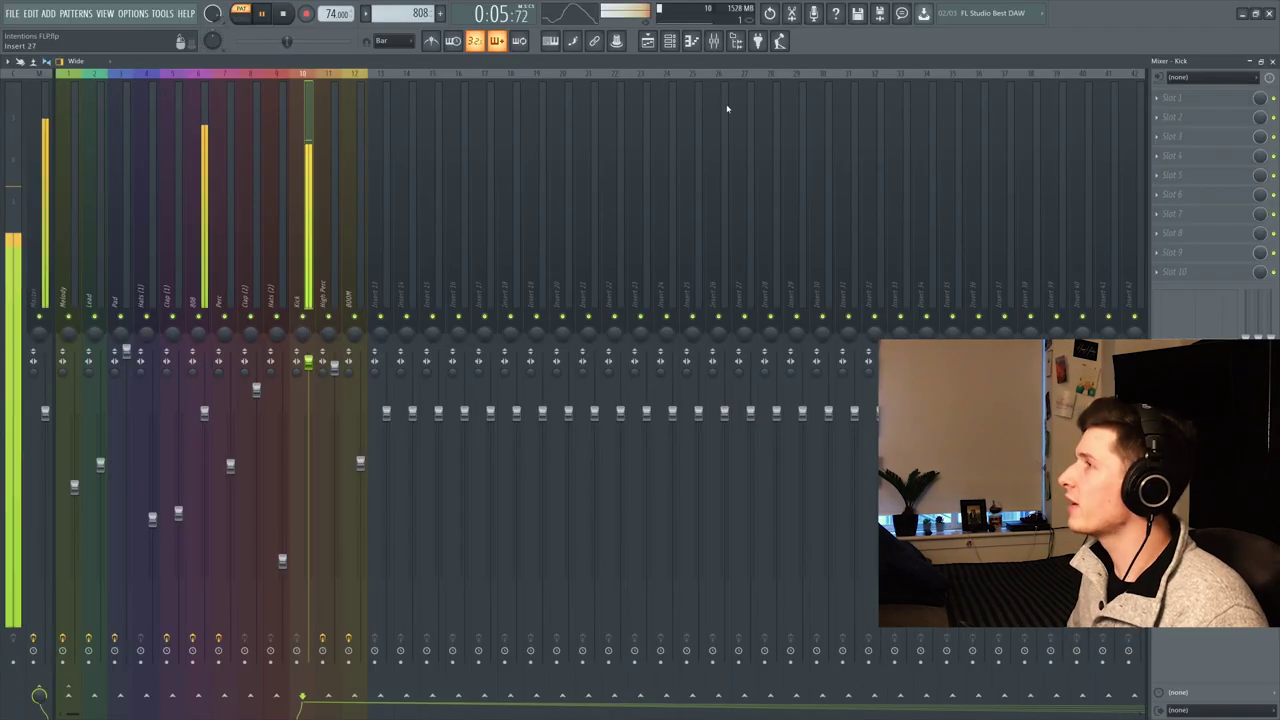
Place the 808 pattern on Track 6 across bars 5 to 8 and listen to it with the full arrangement
key("F5")
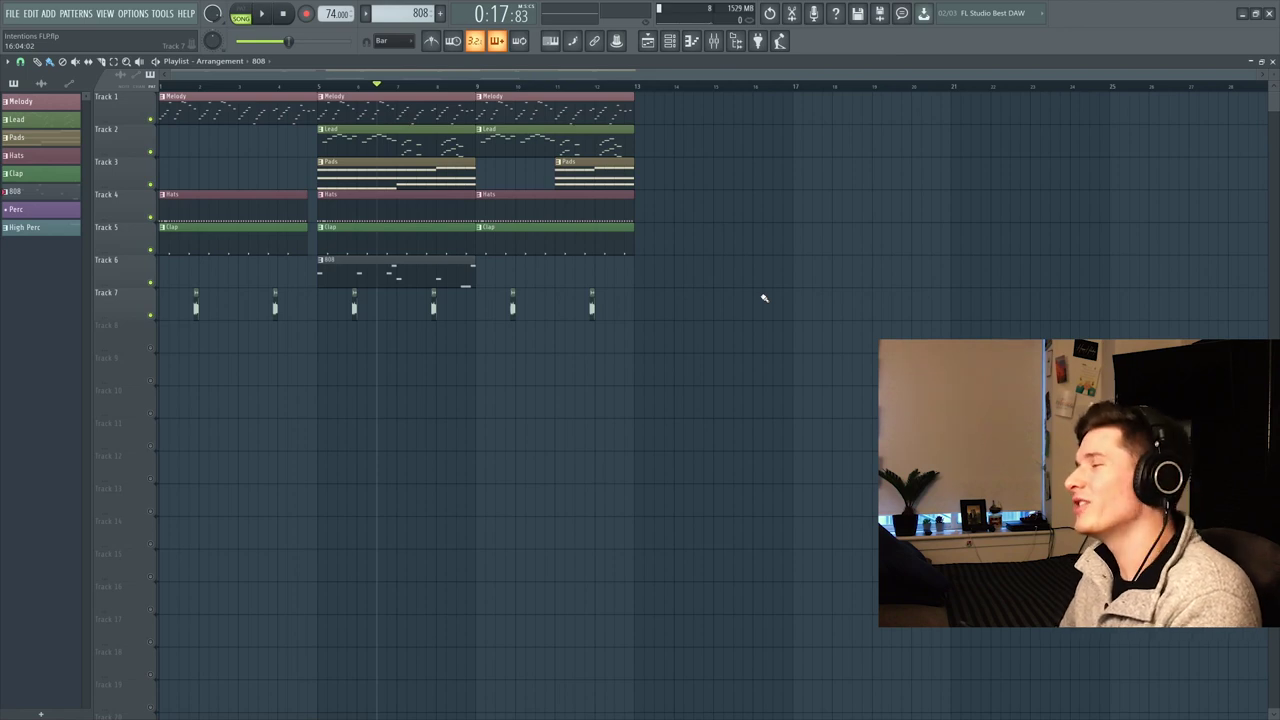
key("space")
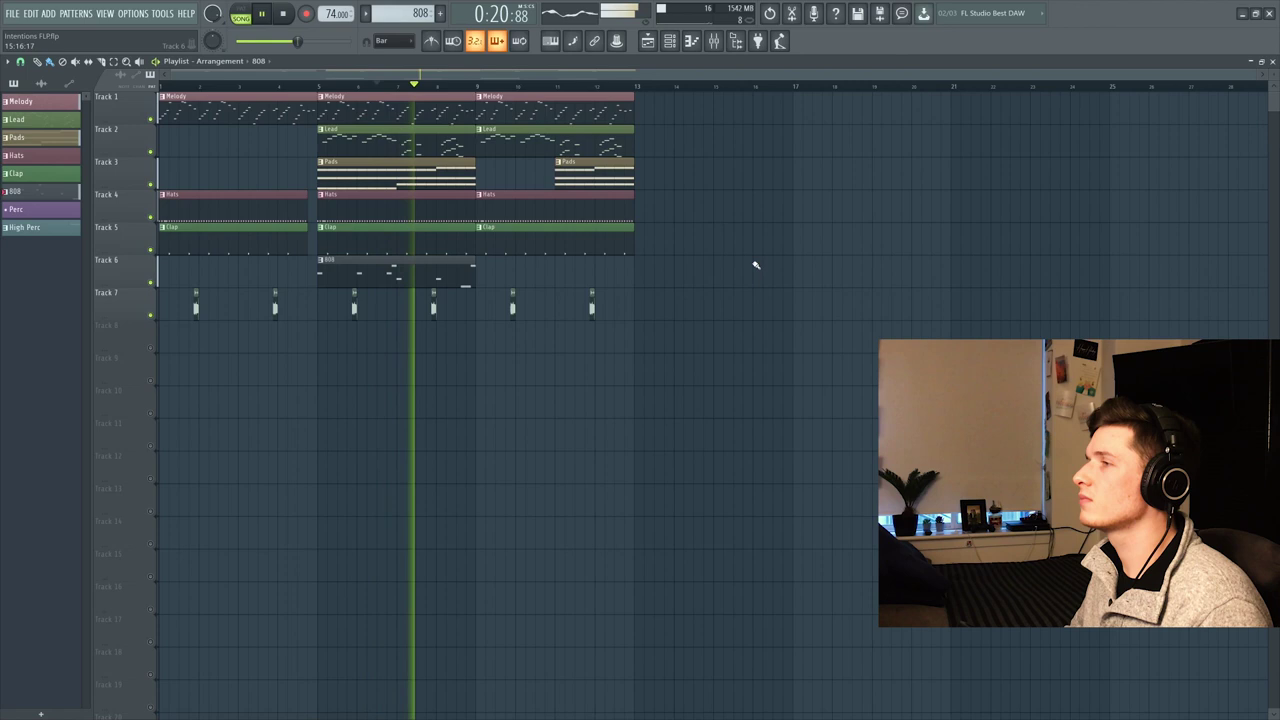
key("space")
Review the effect chains on the Master and 808 mixer tracks
key("F9")
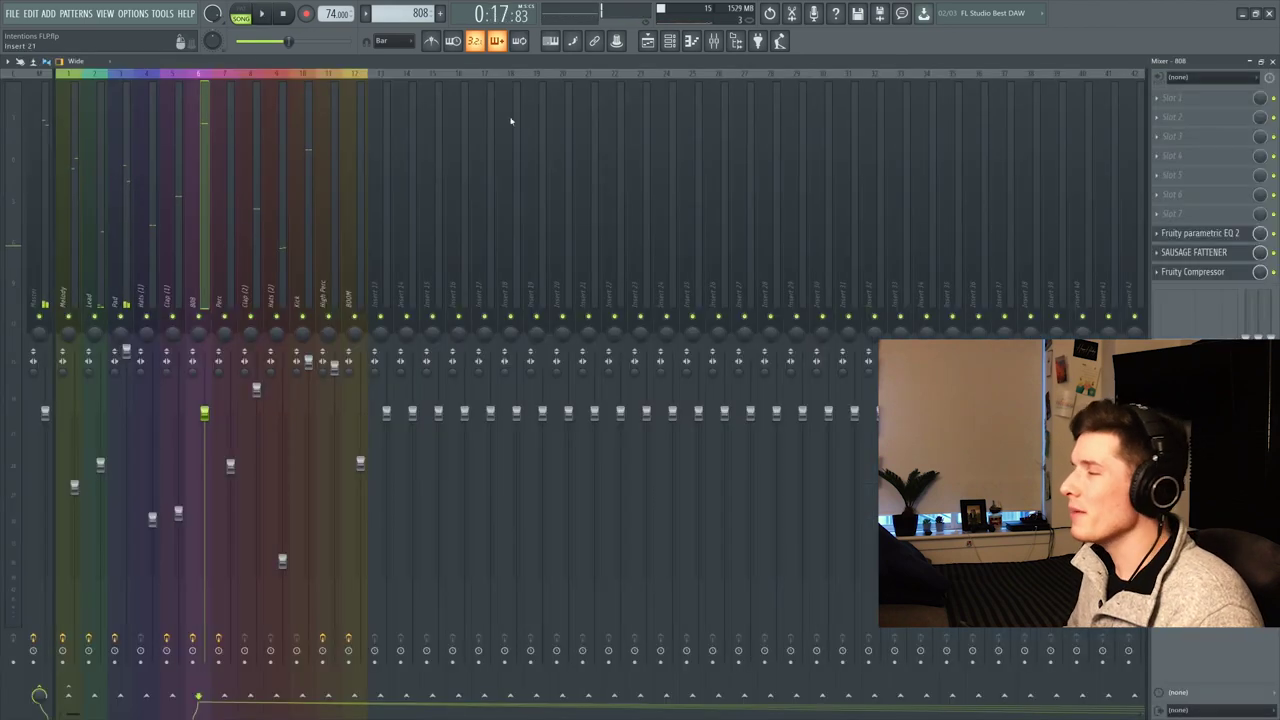
left_click(41, 151)
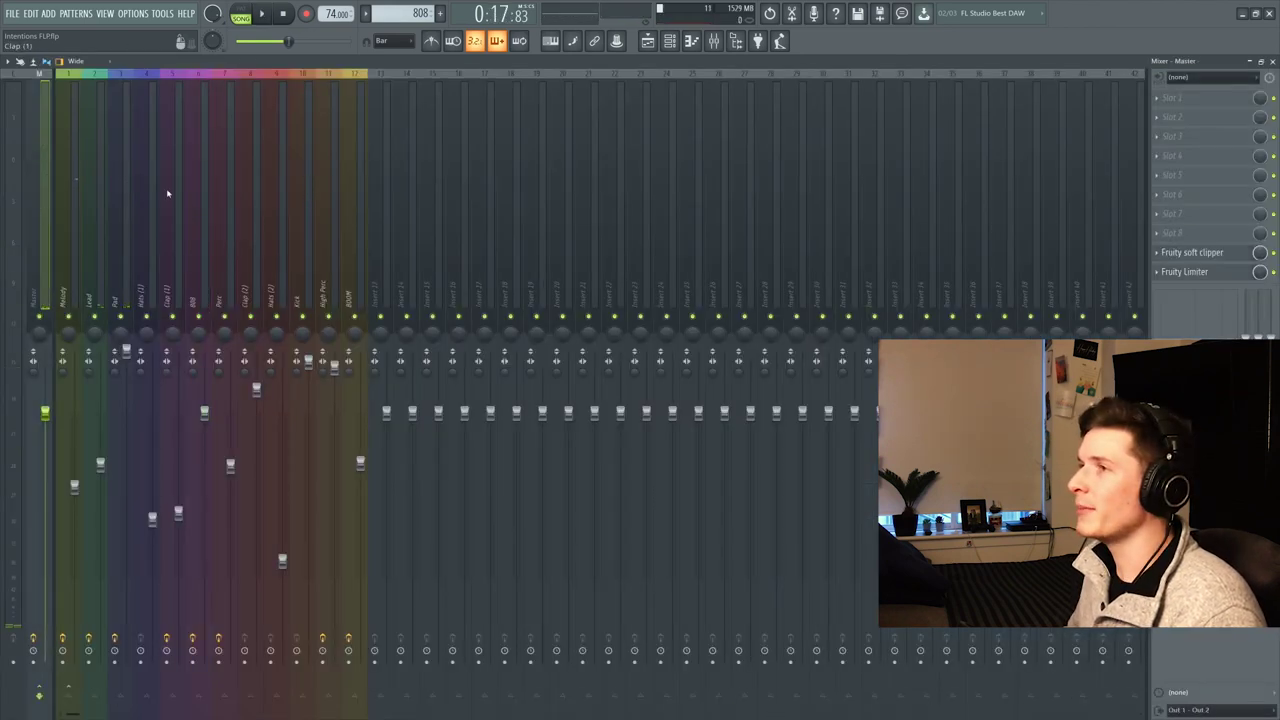
left_click(208, 188)
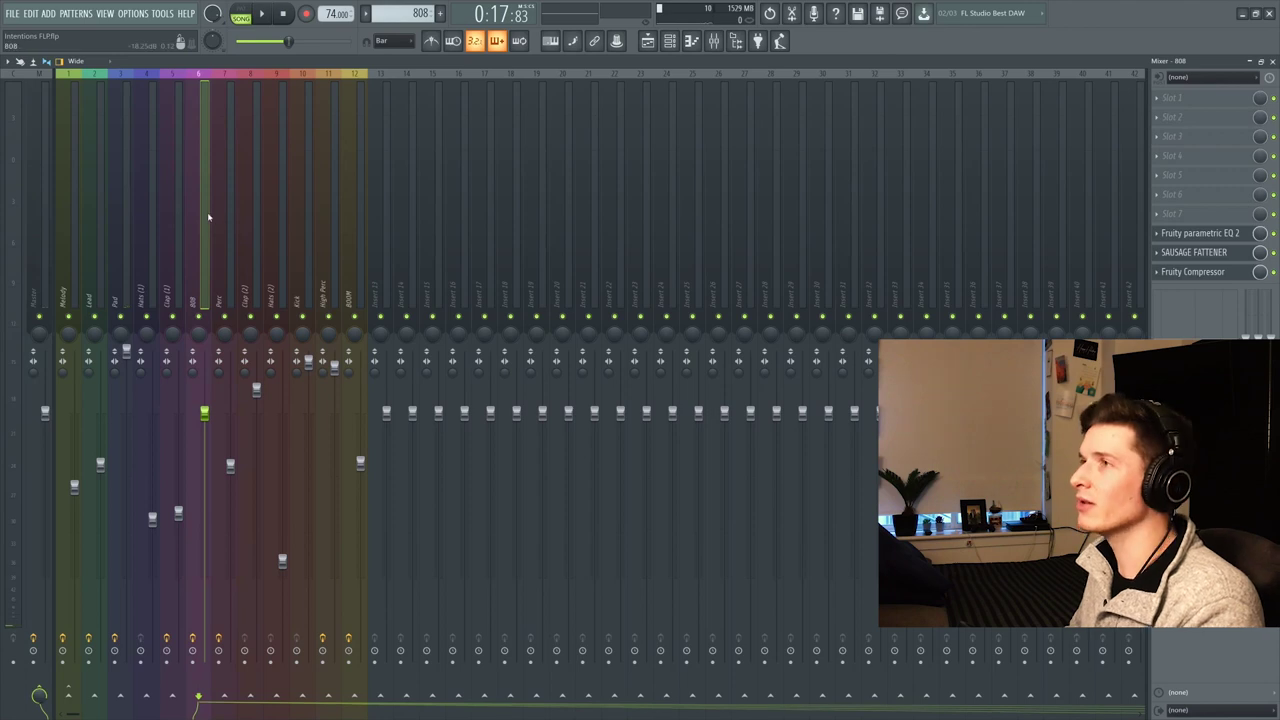
Place High Perc at bars 5 and 9 on Track 8 and BUMMm at bars 7 and 11 on Track 9, and audition RimShot 5
key("F5")
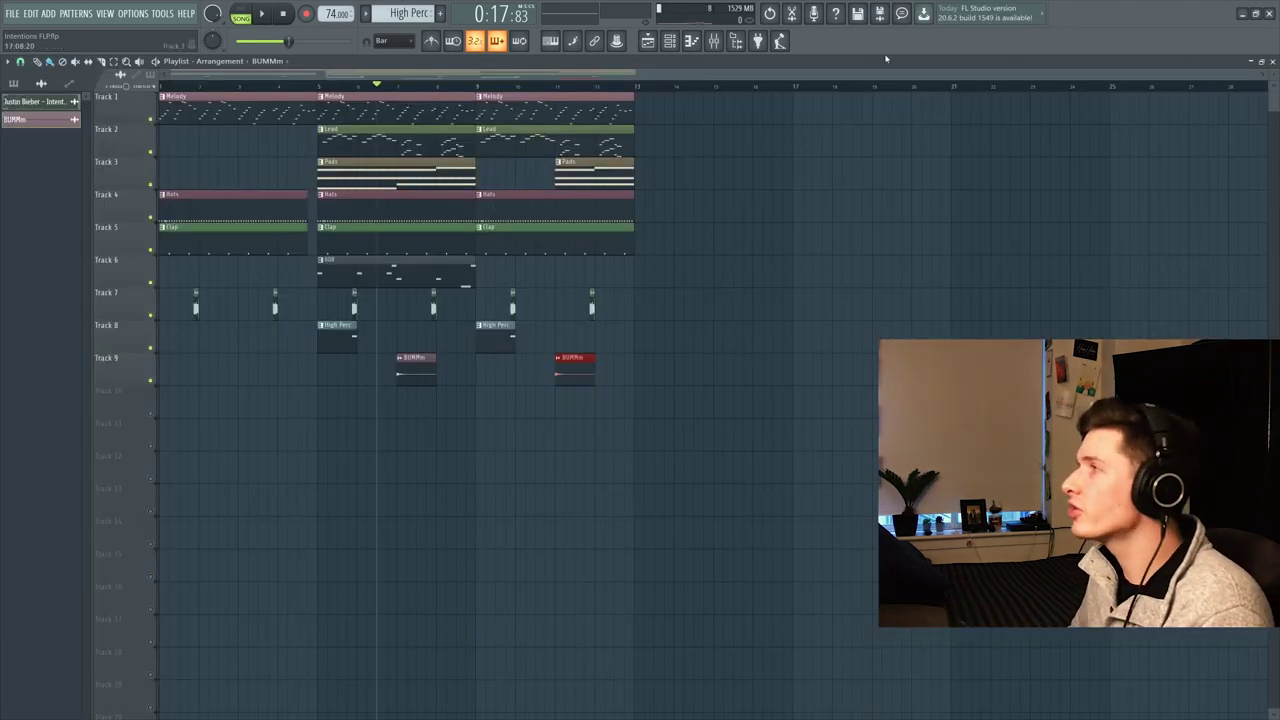
left_click(671, 41)
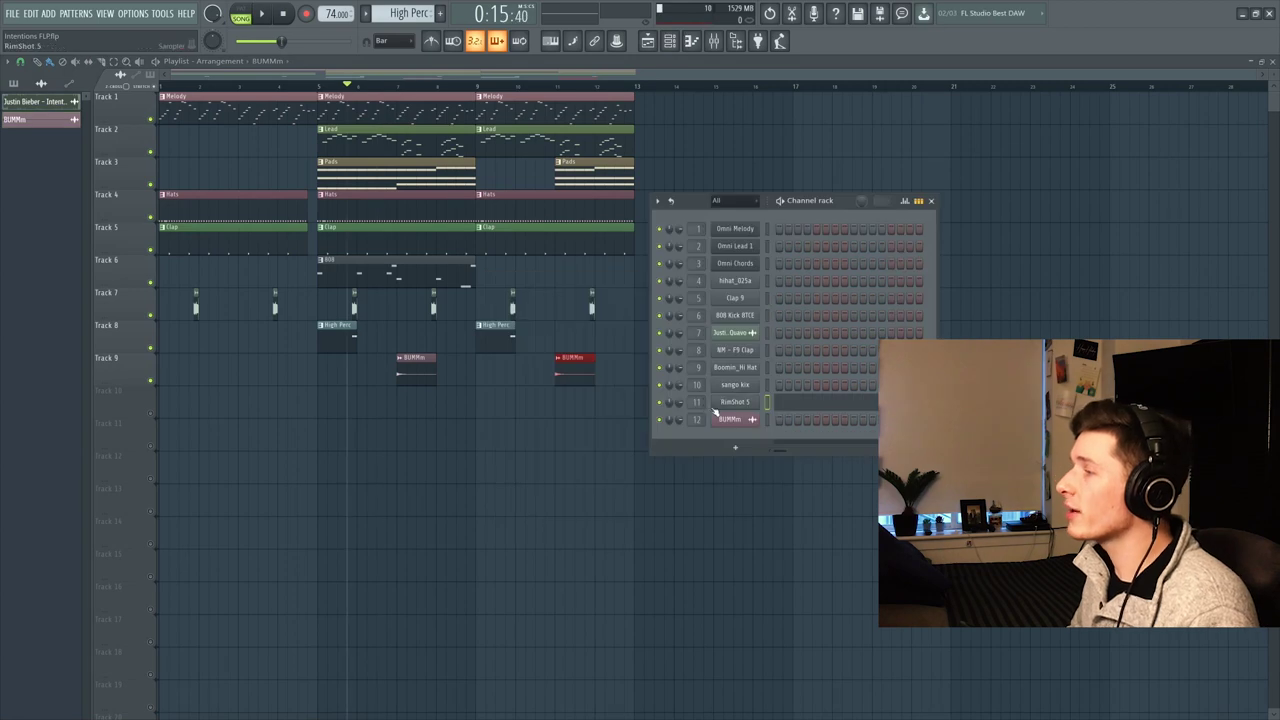
left_click(729, 403)
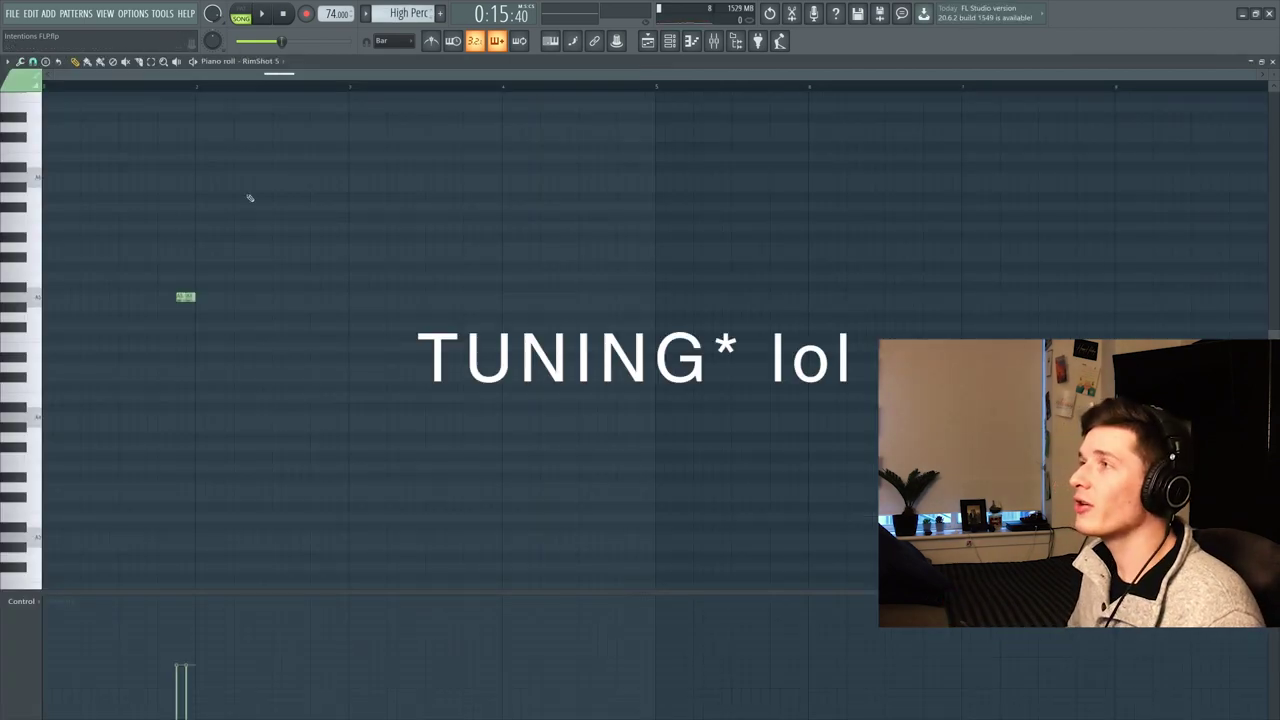
left_click(32, 299)
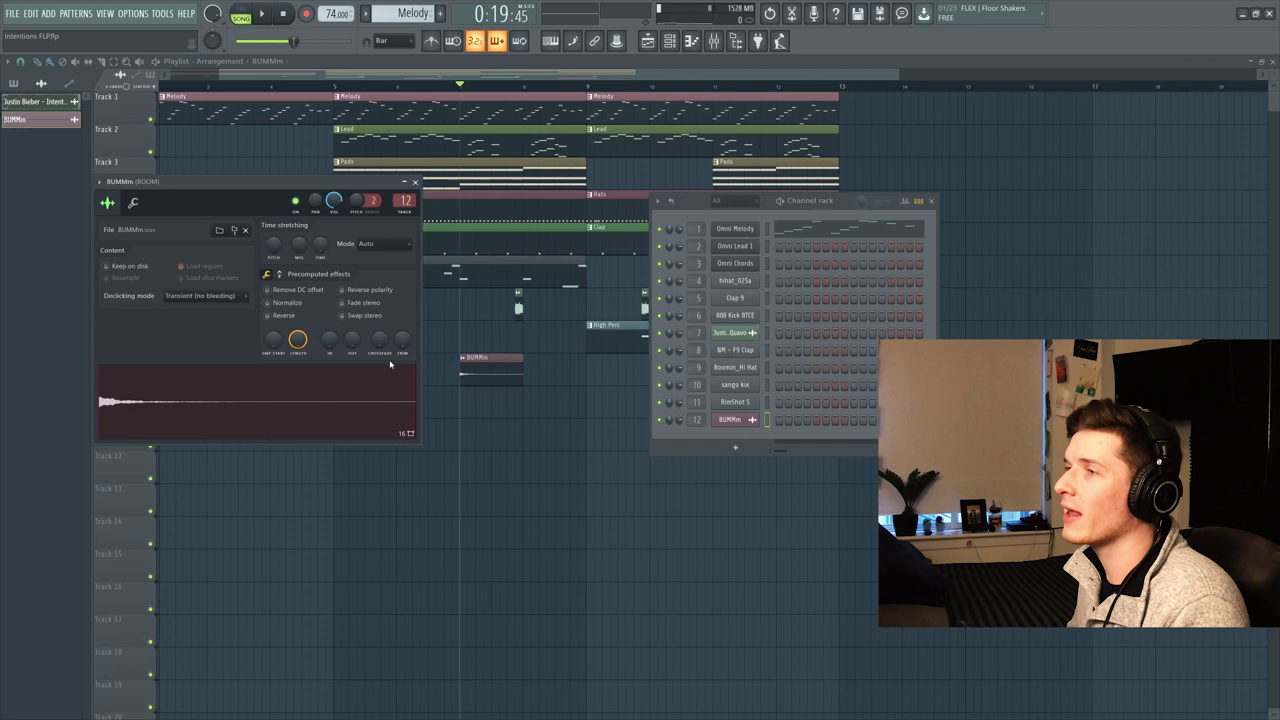
Audition the BUMMm sample and enable Transient Processor, Fruity Reeverb 2, Fruity parametric EQ 2 and Sausage Fattener on the BOOM mixer track
left_click(251, 397)
left_click(464, 122)
key("F9")
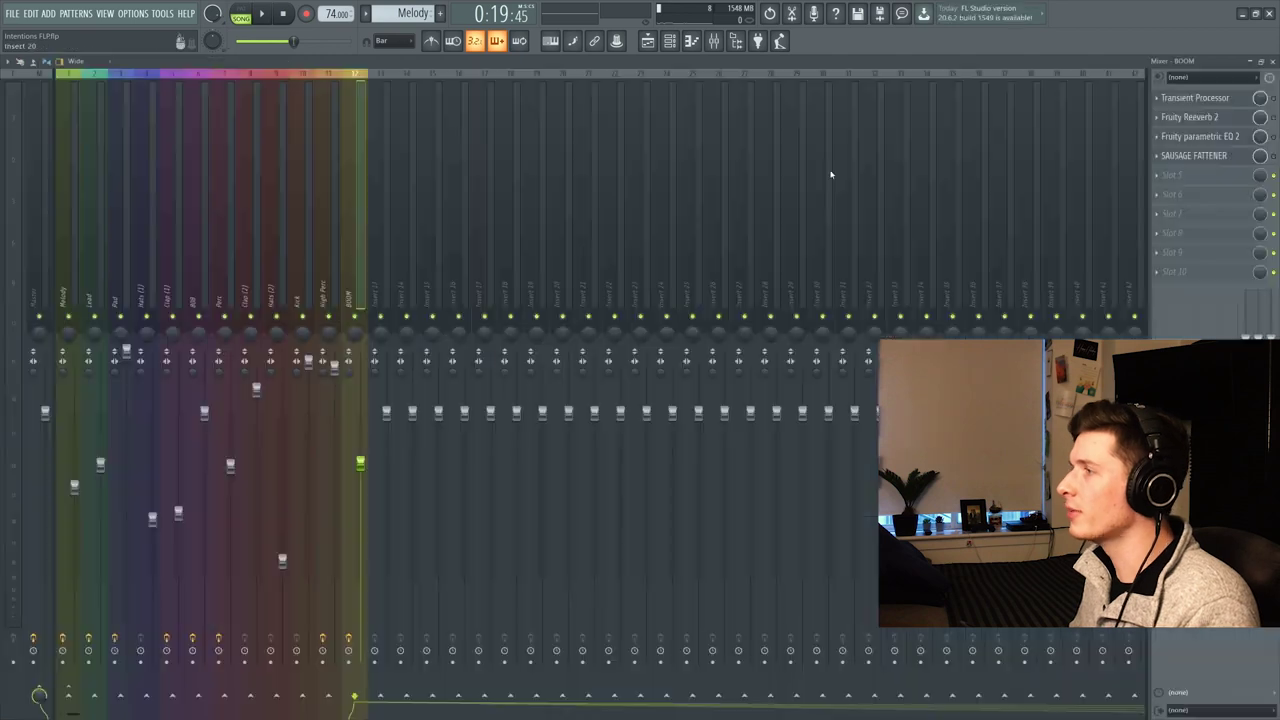
left_click(1220, 97)
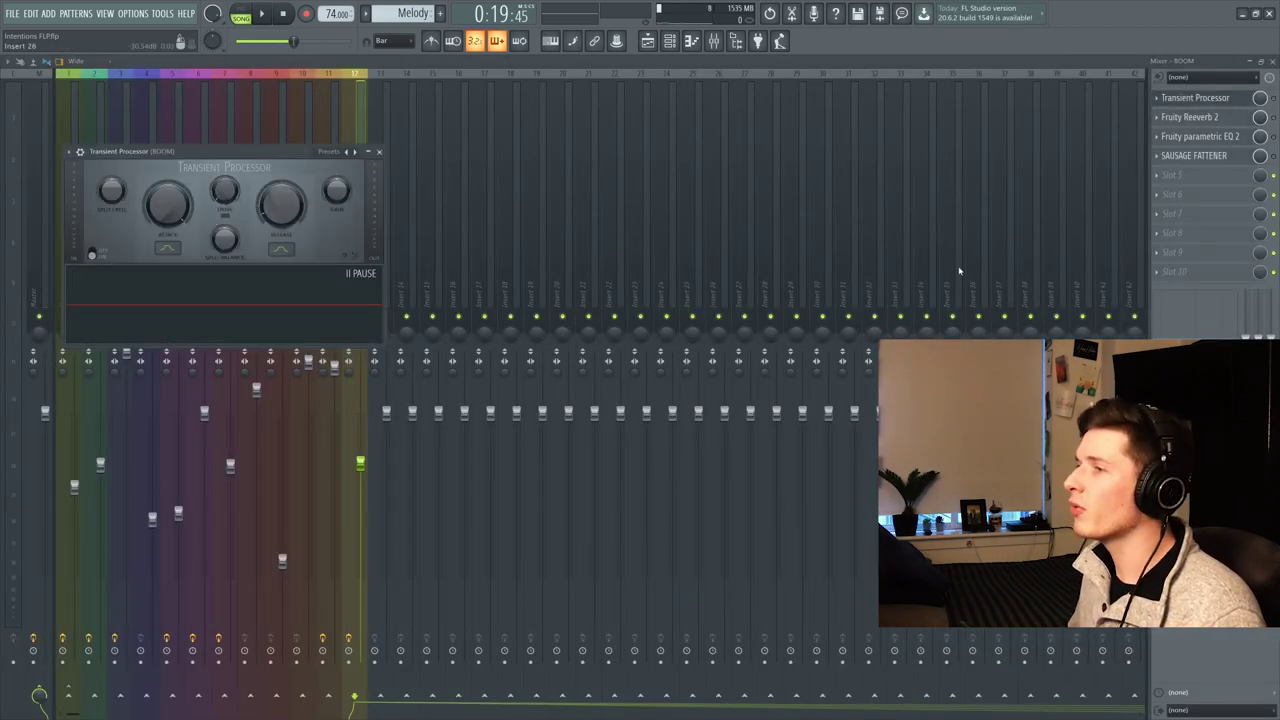
left_click(1190, 117)
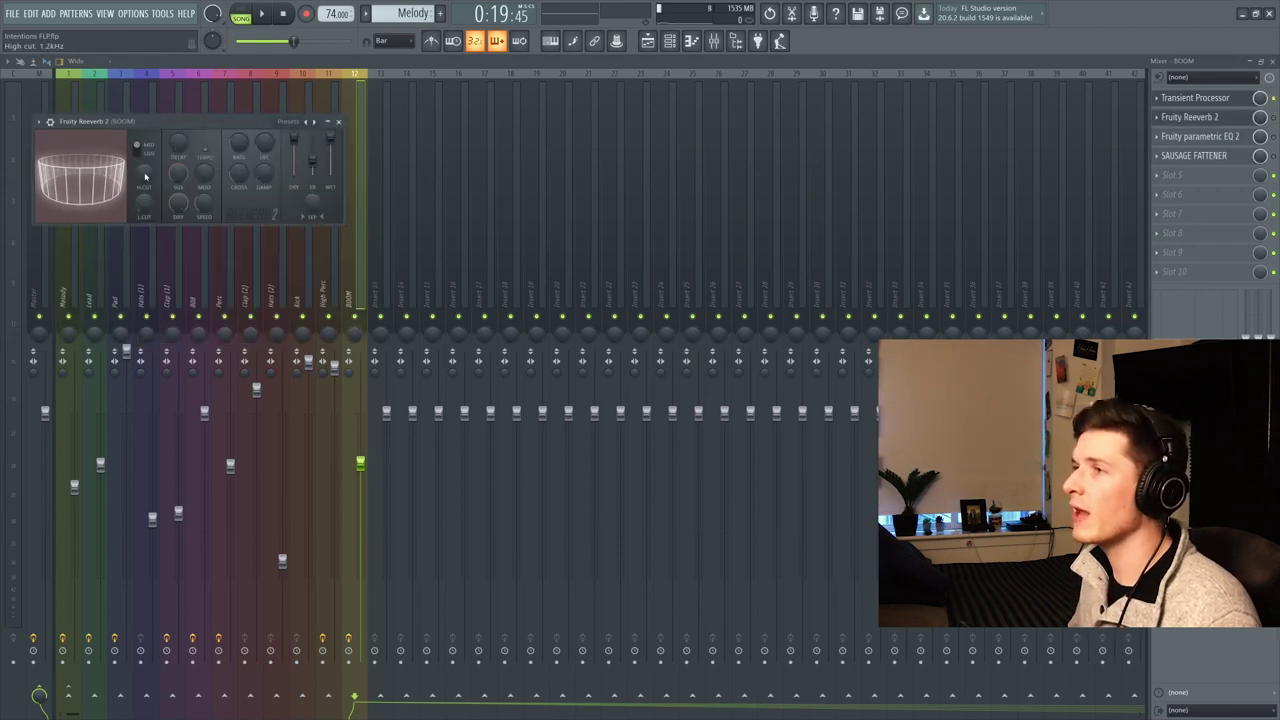
left_click(1241, 137)
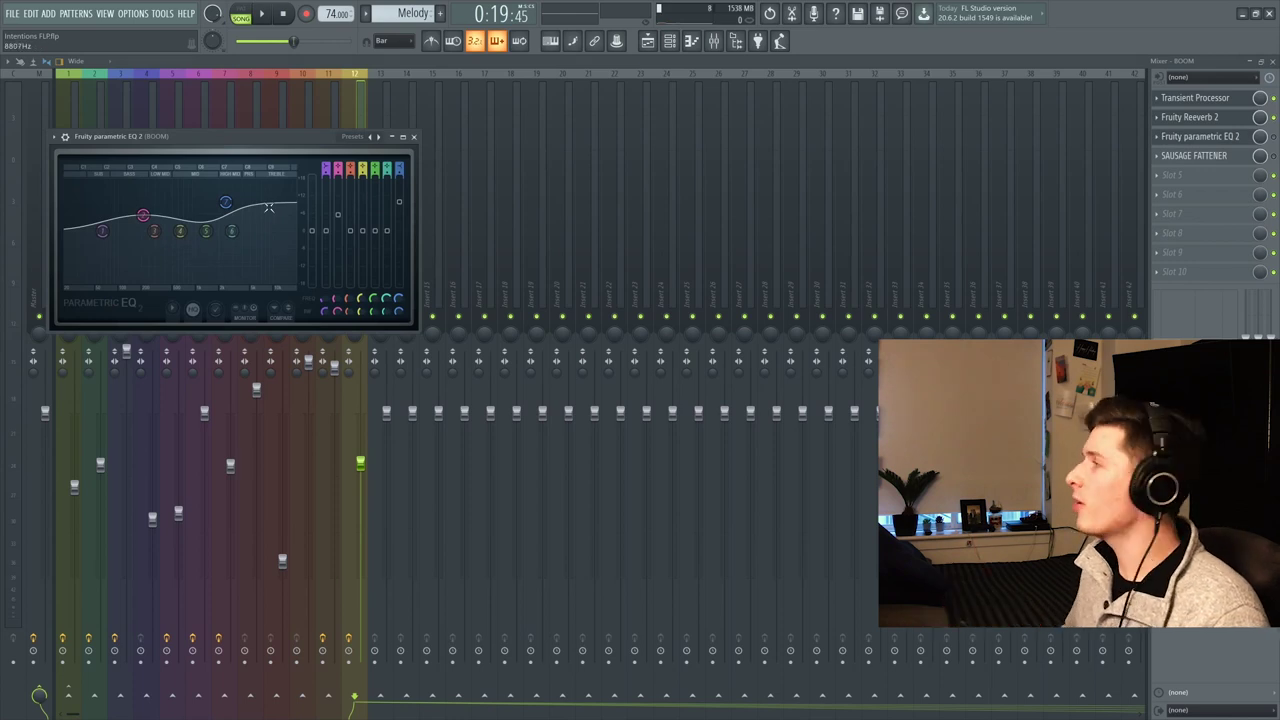
left_click(1250, 136)
left_click(1230, 156)
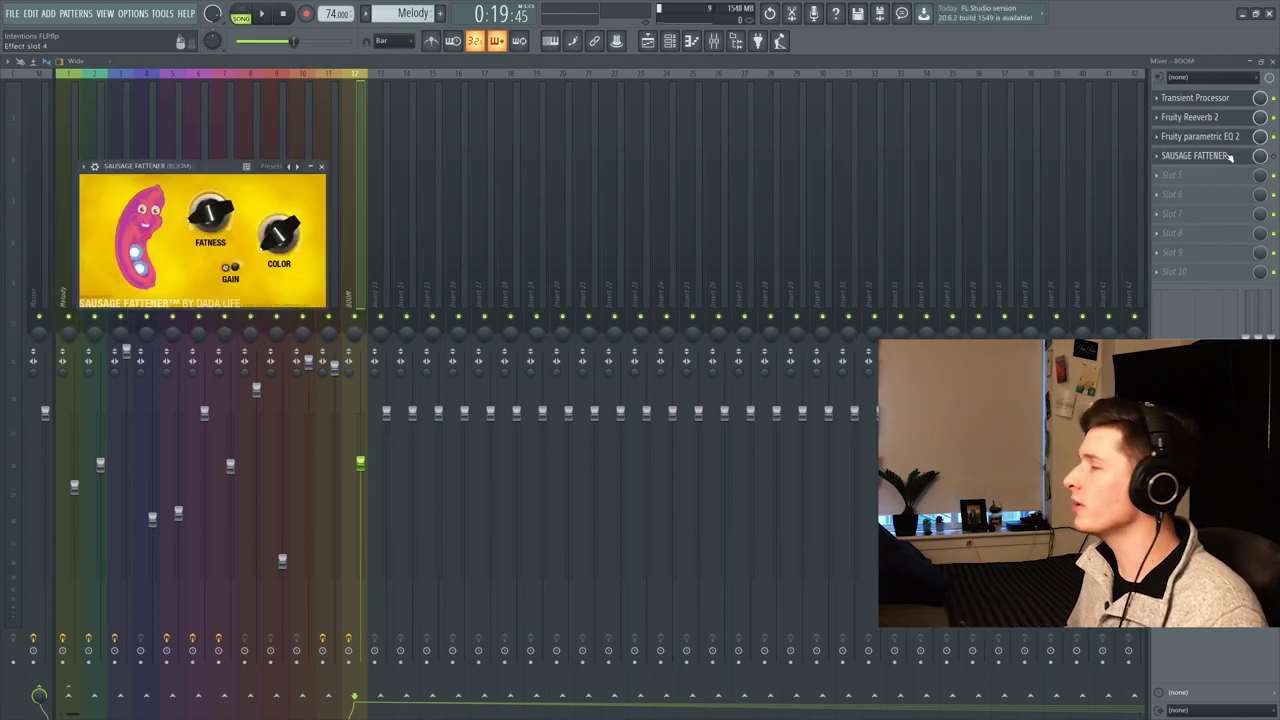
left_click(1230, 156)
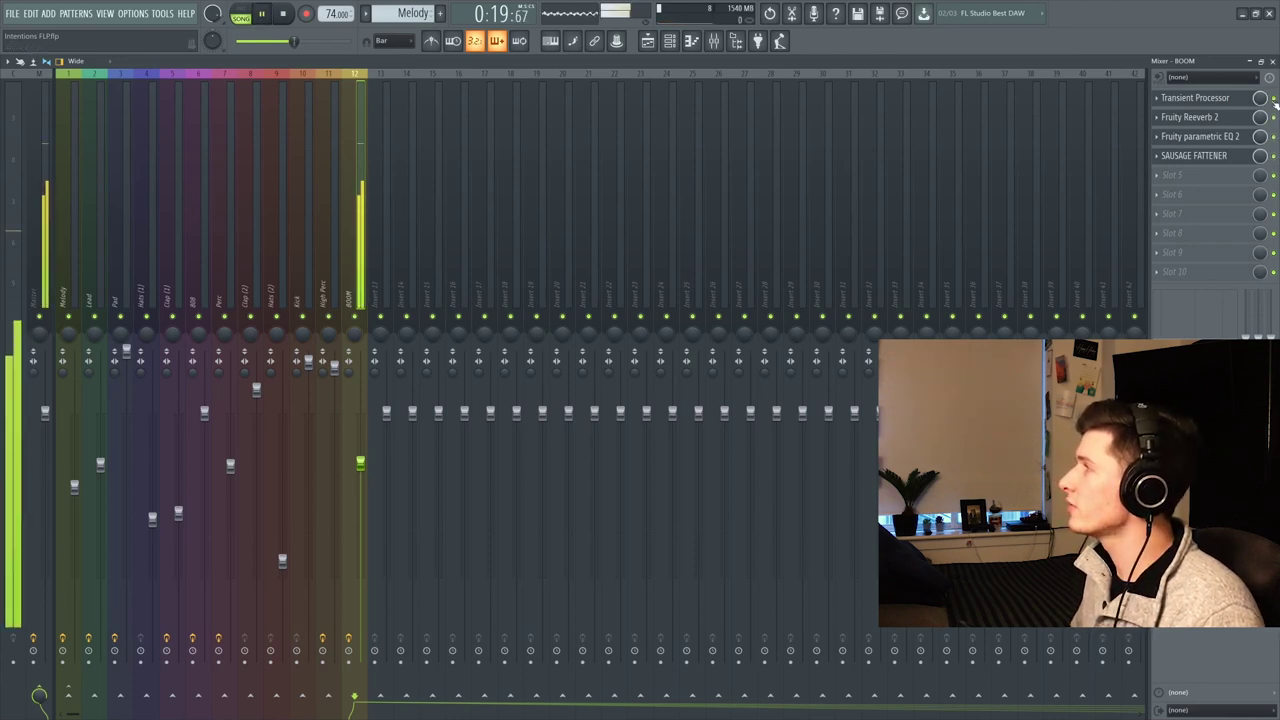
Return to the playlist and play the arrangement from bar 7, where the first BUMMm clip starts
left_click(647, 40)
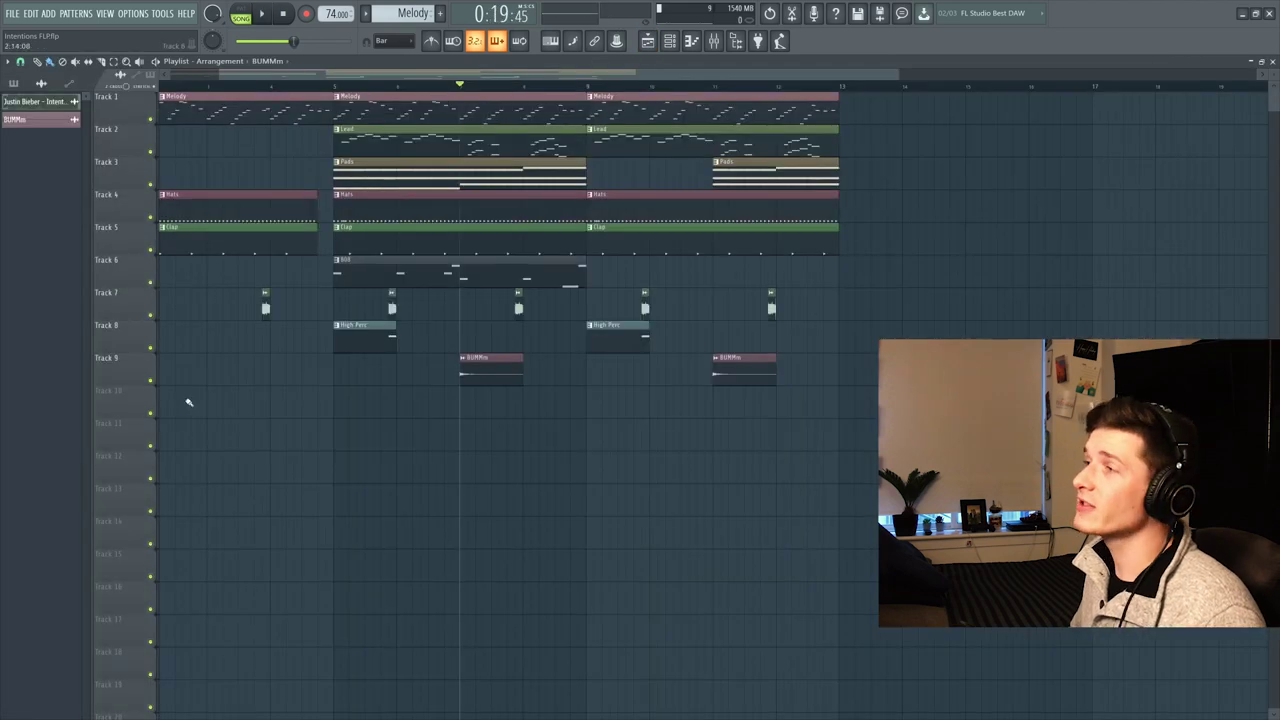
key("space")
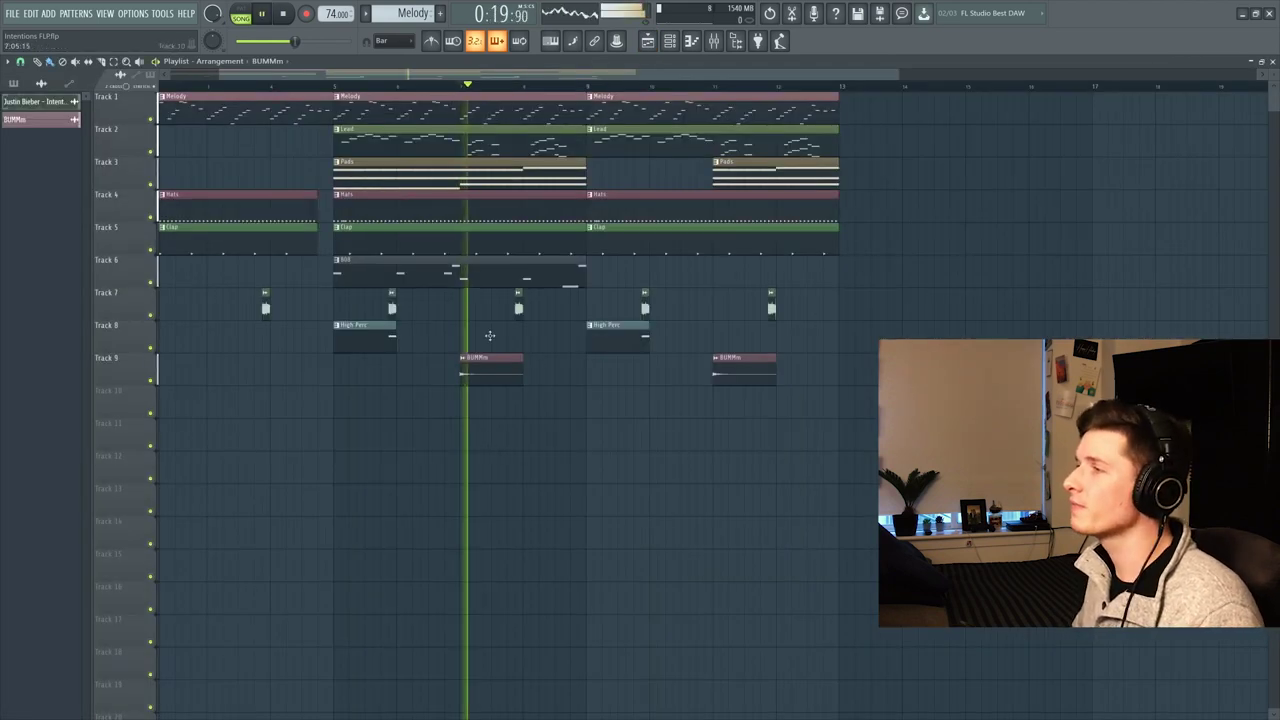